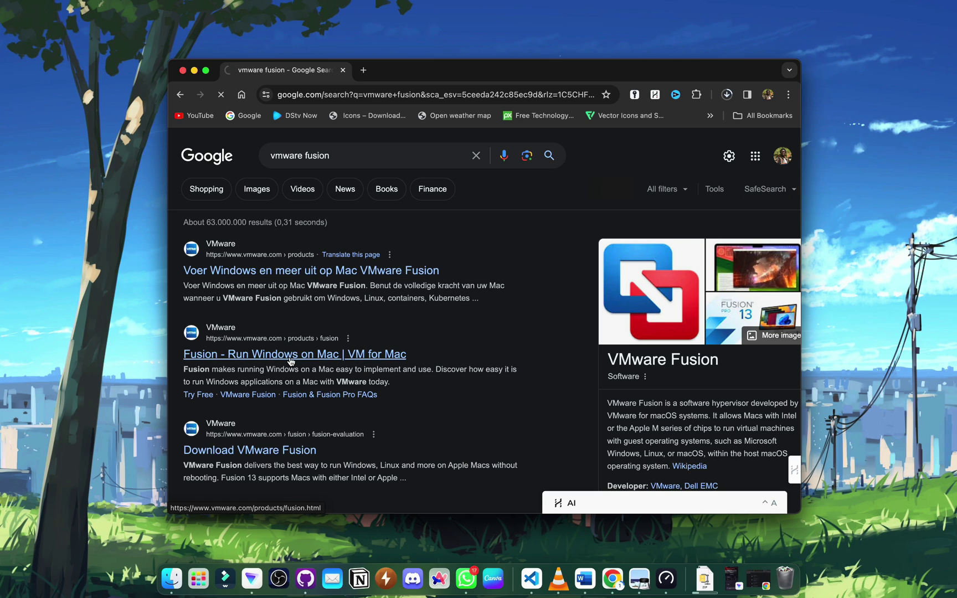
- Start downloading the VMware Fusion 13 Pro for macOS trial from the Fusion product page
{"action": "left_click", "coordinate": [290, 357]}
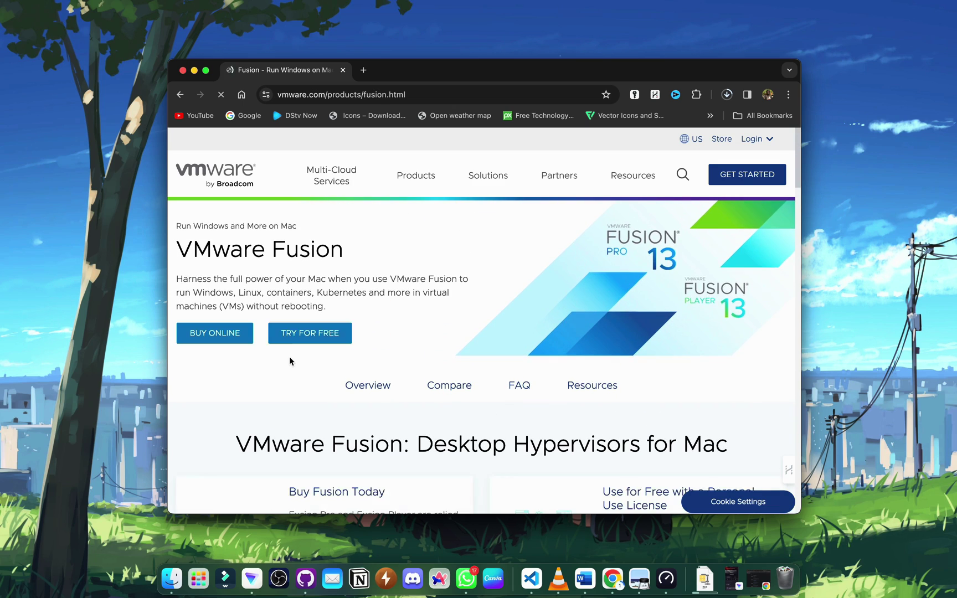
{"action": "left_click", "coordinate": [303, 335]}
{"action": "scroll", "coordinate": [357, 349], "scroll_direction": "down", "scroll_amount": 4}
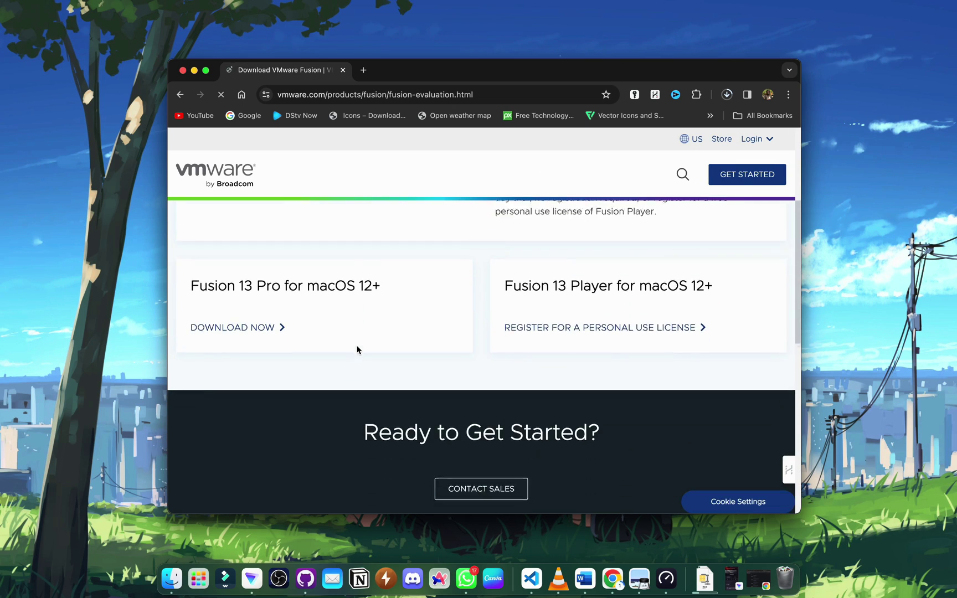
{"action": "scroll", "coordinate": [297, 303], "scroll_direction": "up", "scroll_amount": 3}
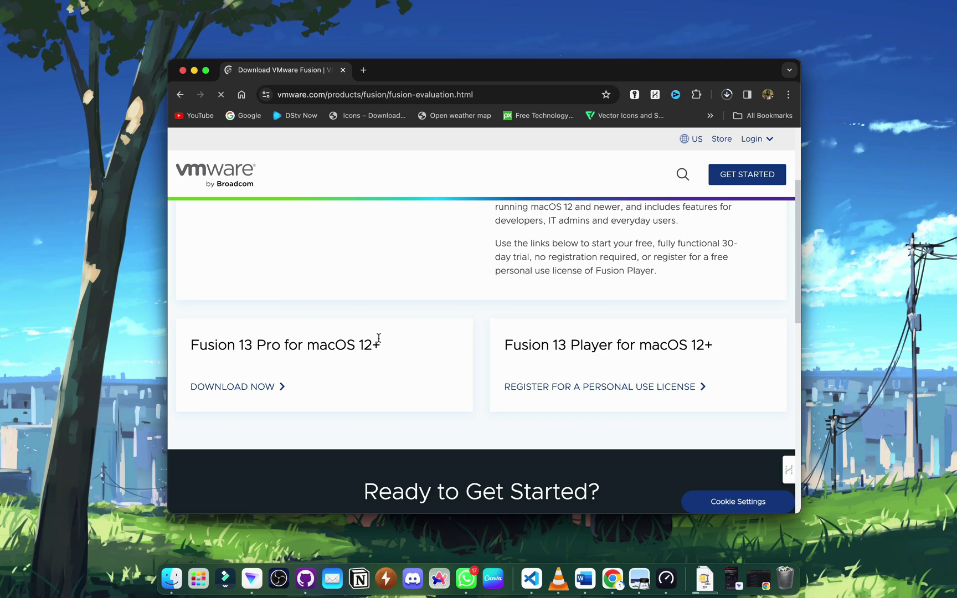
{"action": "left_click", "coordinate": [264, 395]}
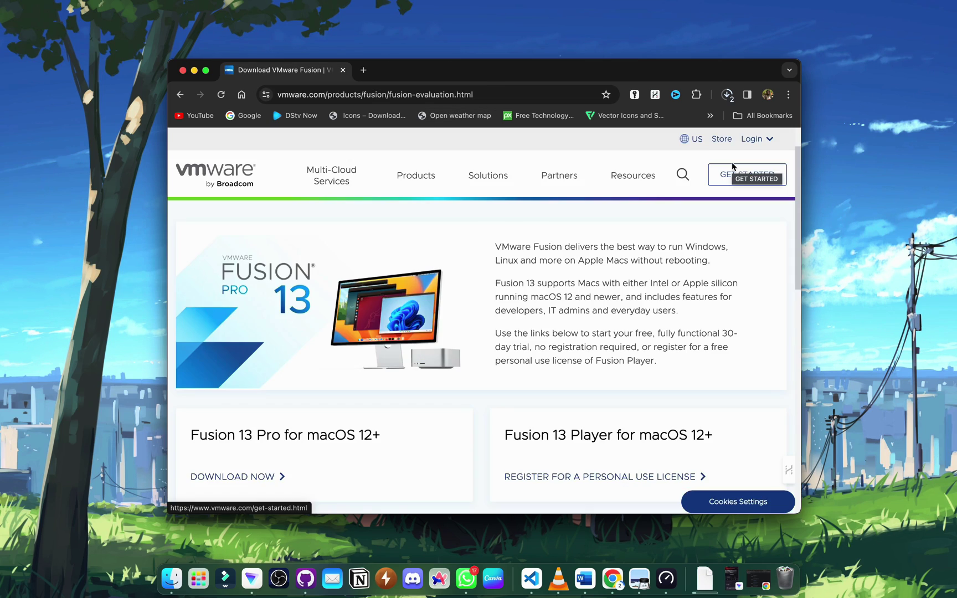
- Check the Fusion installer's download progress in Chrome's downloads list
{"action": "left_click", "coordinate": [733, 166]}
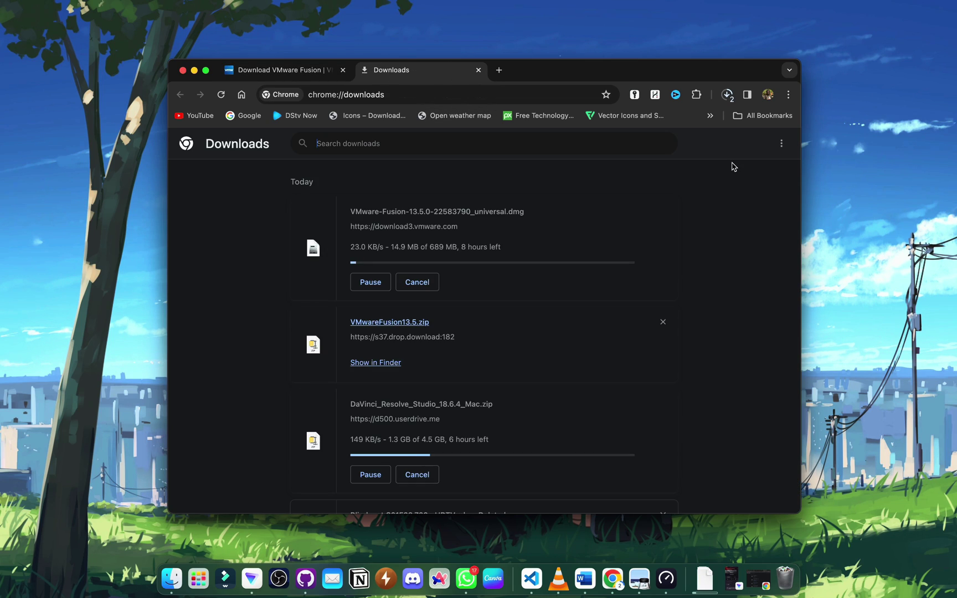
{"action": "scroll", "coordinate": [438, 263], "scroll_direction": "down", "scroll_amount": 3}
{"action": "scroll", "coordinate": [434, 280], "scroll_direction": "up", "scroll_amount": 2}
{"action": "scroll", "coordinate": [434, 260], "scroll_direction": "up", "scroll_amount": 1}
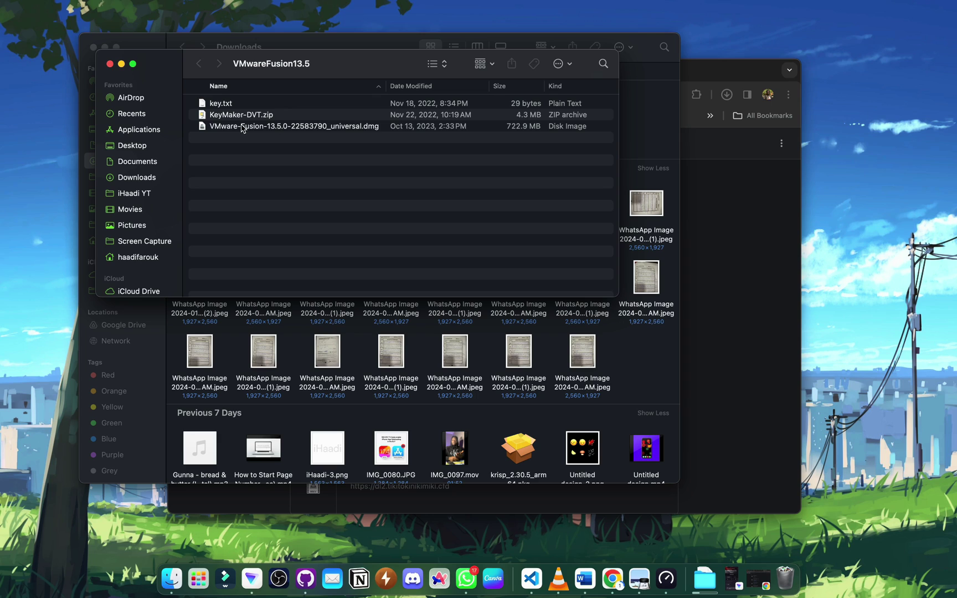
- Mount VMware-Fusion-13.5.0-22583790_universal.dmg and launch the VMware Fusion installer inside it
{"action": "left_click", "coordinate": [244, 127]}
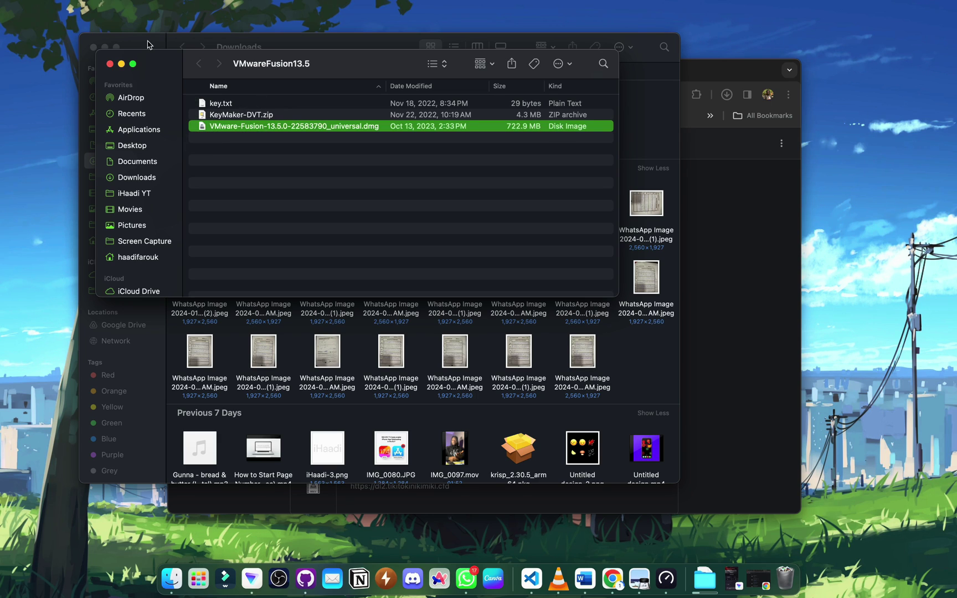
{"action": "key", "text": "cmd+o"}
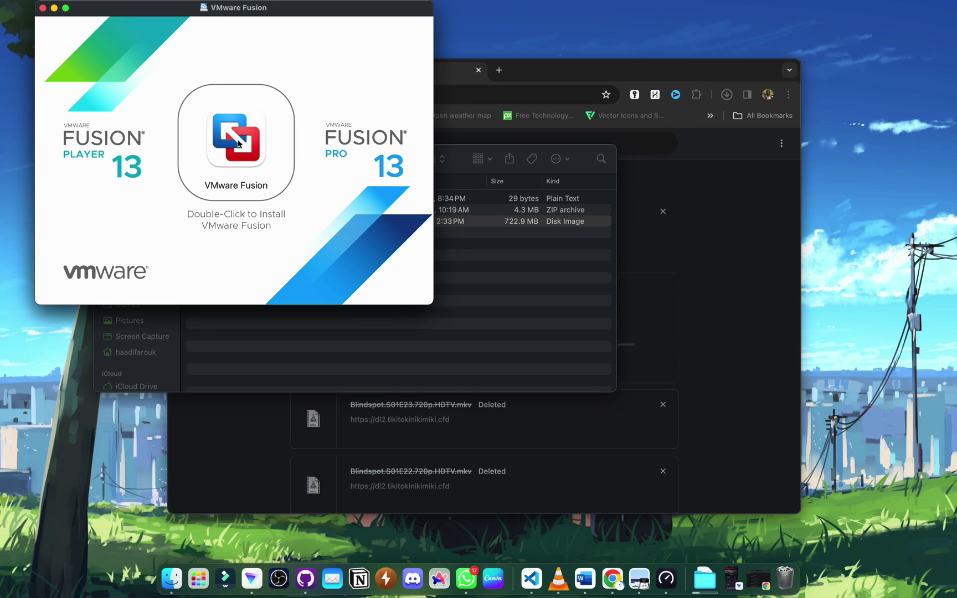
{"action": "left_click", "coordinate": [238, 143]}
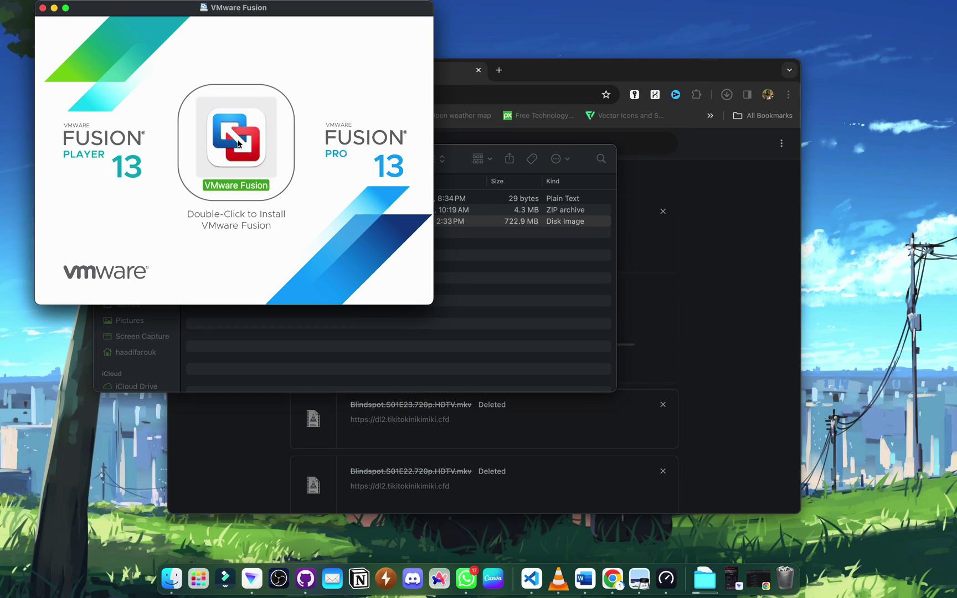
{"action": "double_click", "coordinate": [239, 142]}
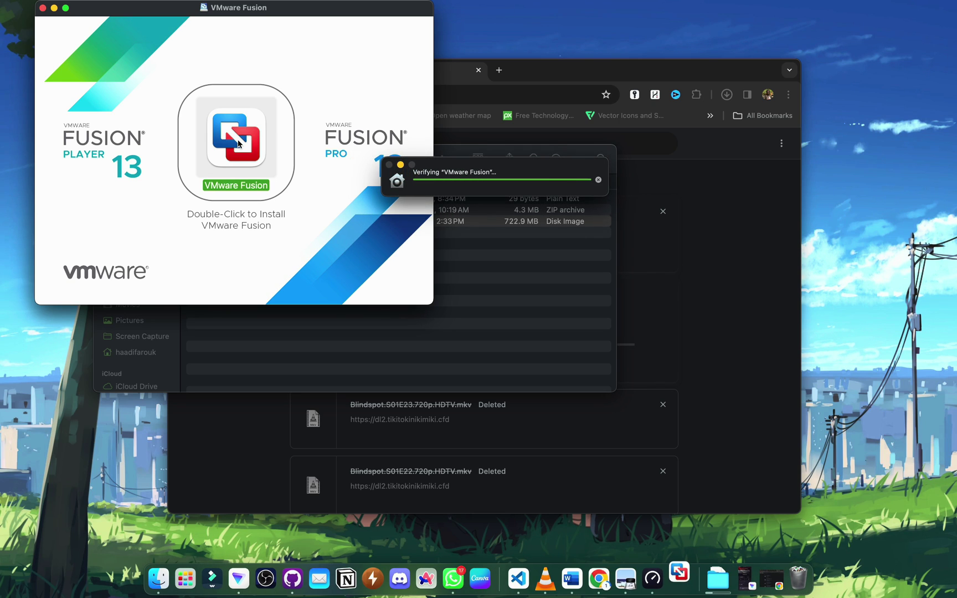
- Approve opening Fusion with the administrator password and allow its background items
{"action": "left_click", "coordinate": [455, 216]}
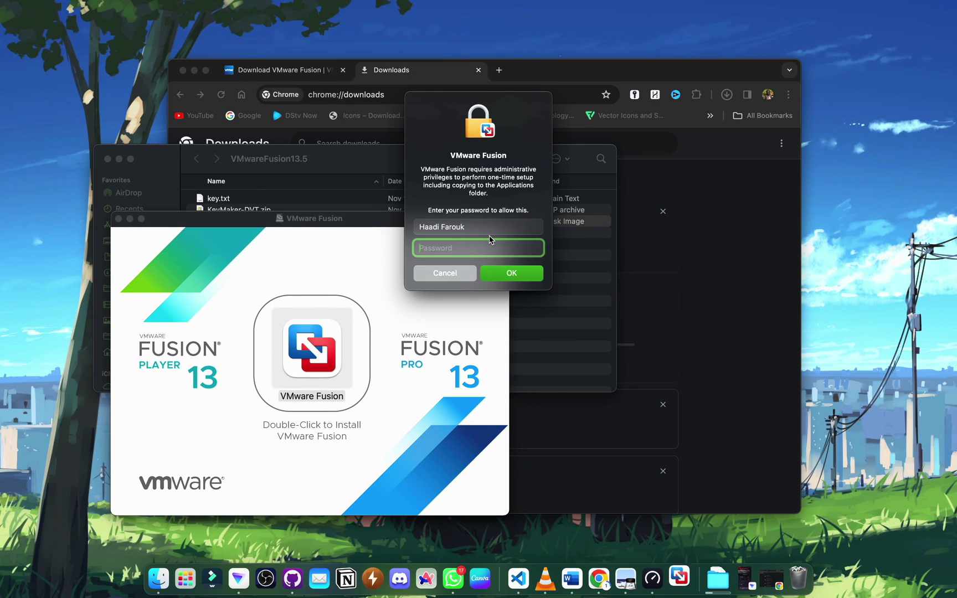
{"action": "type", "text": "••••••••"}
{"action": "key", "text": "Return"}
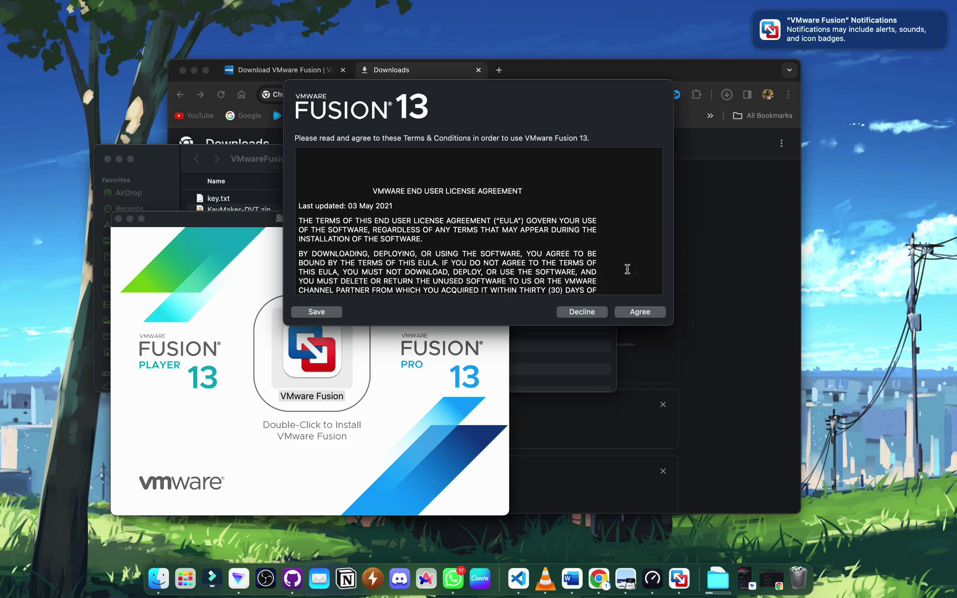
{"action": "left_click", "coordinate": [919, 37]}
{"action": "left_click", "coordinate": [920, 55]}
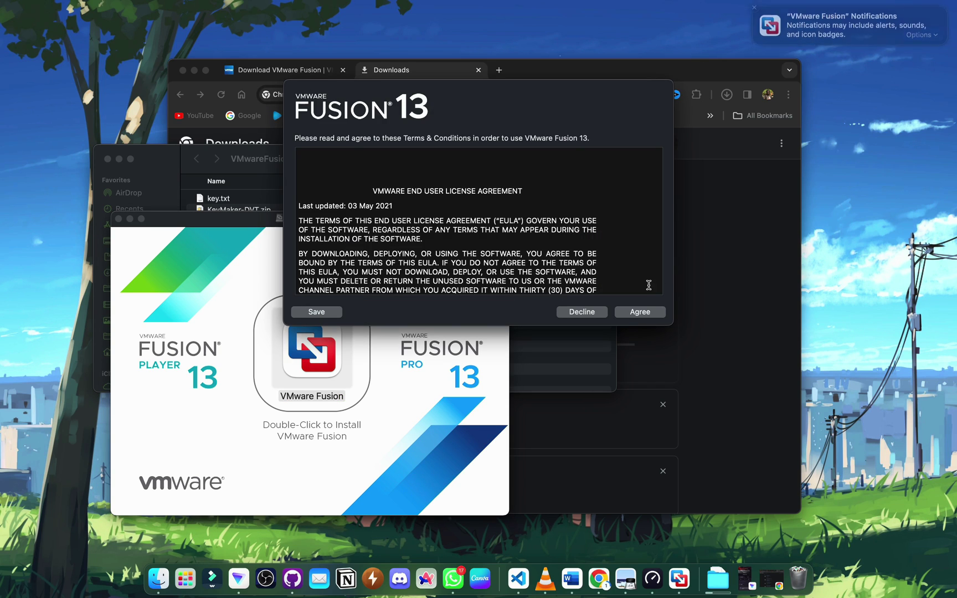
- Accept the licence agreement and paste in the Fusion 13 Professional licence key to activate it
{"action": "left_click", "coordinate": [640, 313]}
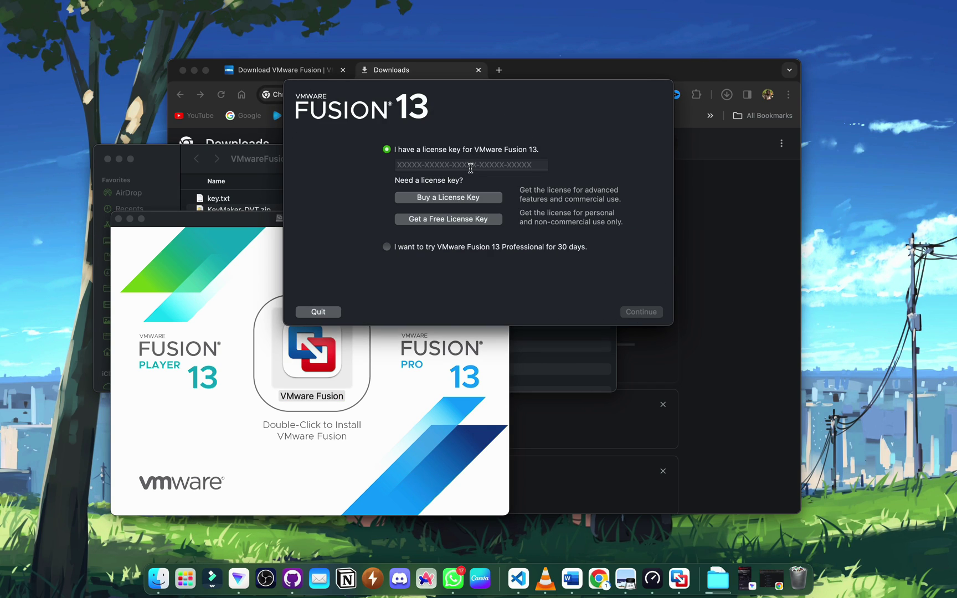
{"action": "left_click", "coordinate": [470, 168]}
{"action": "left_click_drag", "start_coordinate": [496, 96], "coordinate": [643, 240]}
{"action": "key", "text": "super+v"}
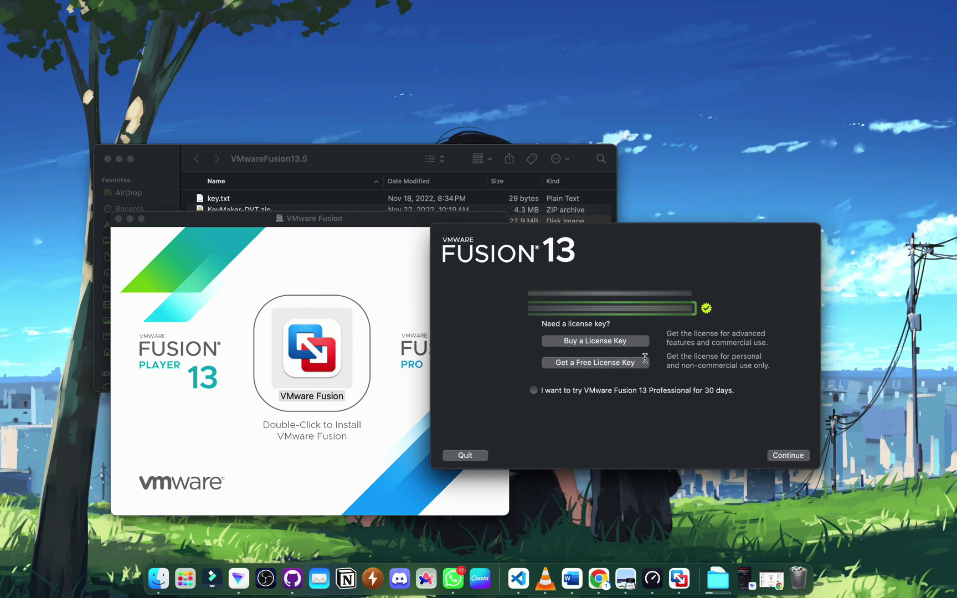
{"action": "left_click", "coordinate": [782, 455]}
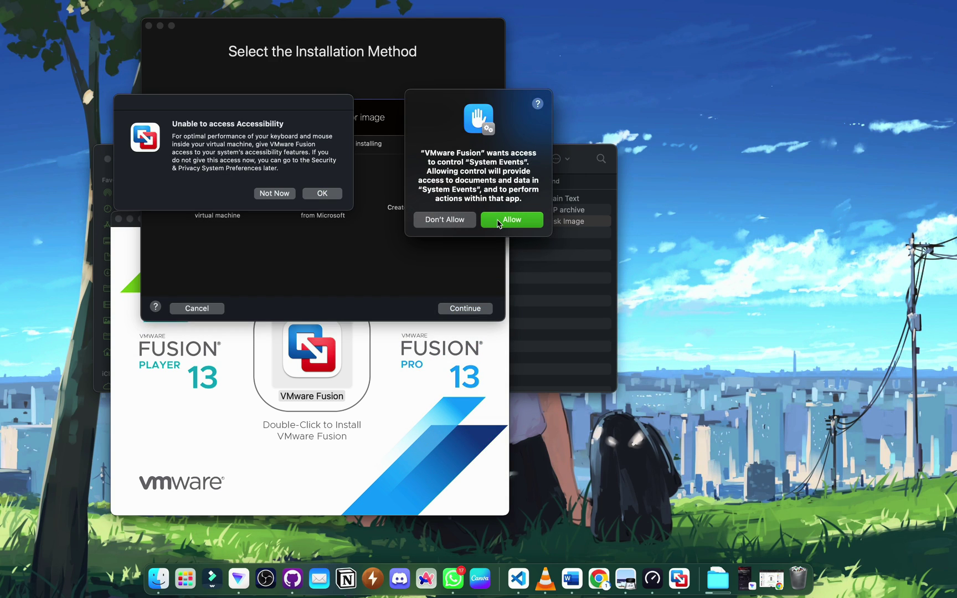
- Allow system events access and switch on Accessibility access for VMware Fusion in Privacy & Security
{"action": "left_click", "coordinate": [499, 222]}
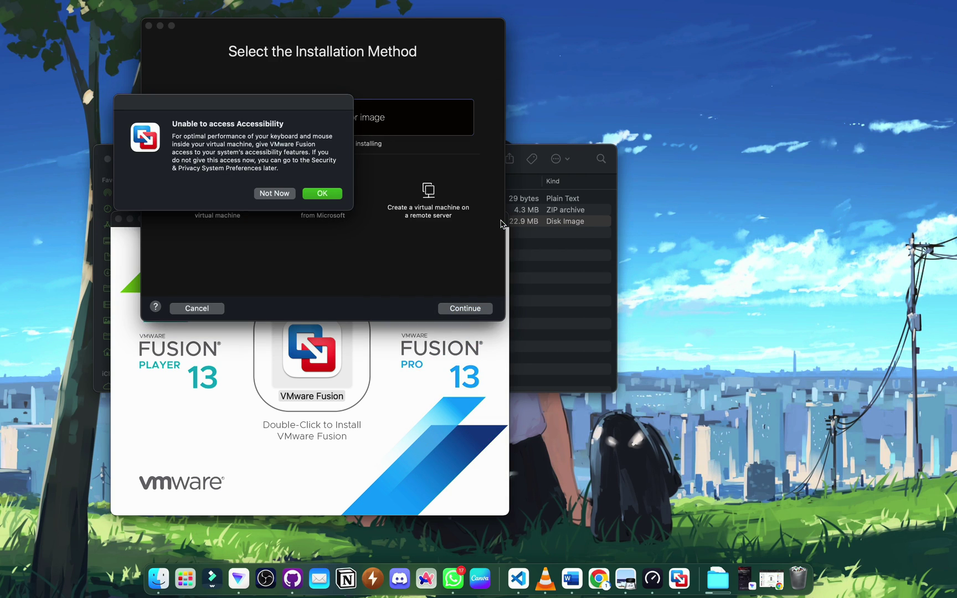
{"action": "left_click", "coordinate": [323, 194]}
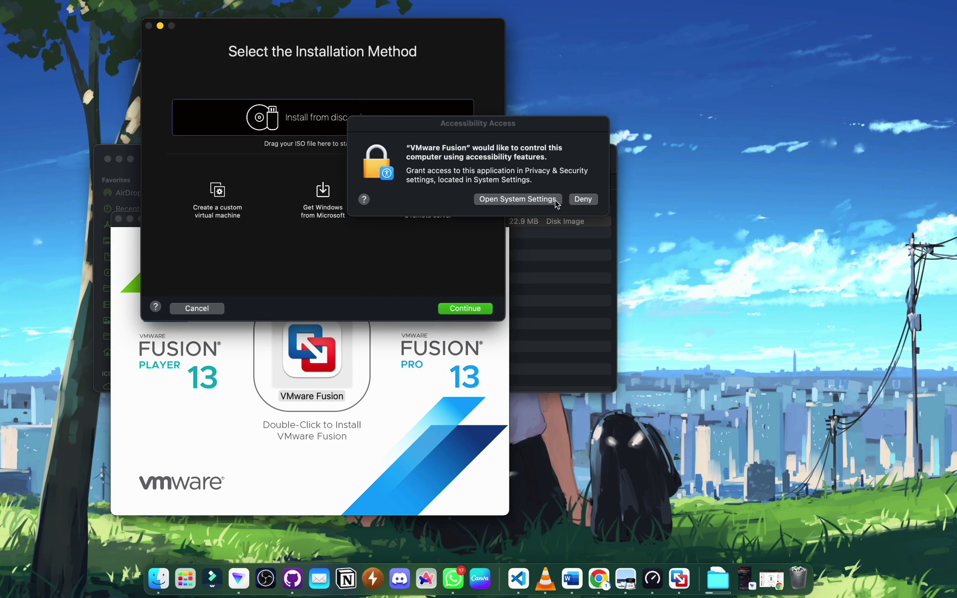
{"action": "left_click", "coordinate": [557, 199]}
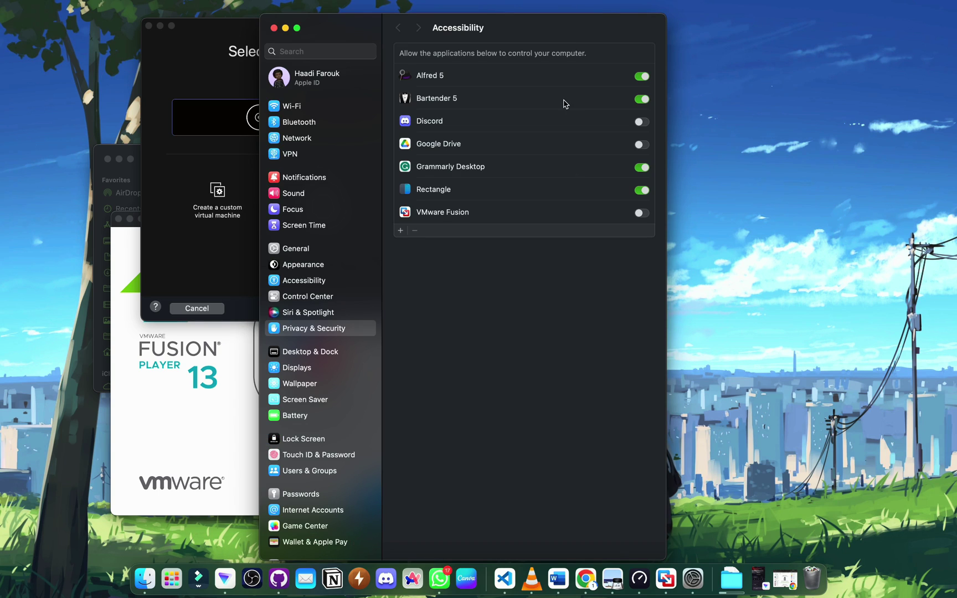
{"action": "left_click", "coordinate": [641, 213]}
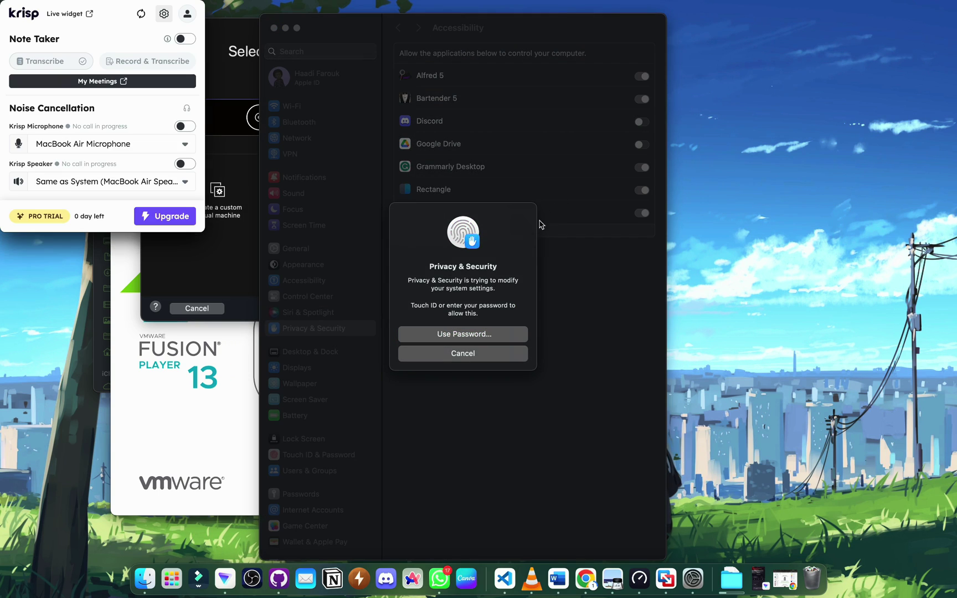
{"action": "left_click", "coordinate": [488, 279]}
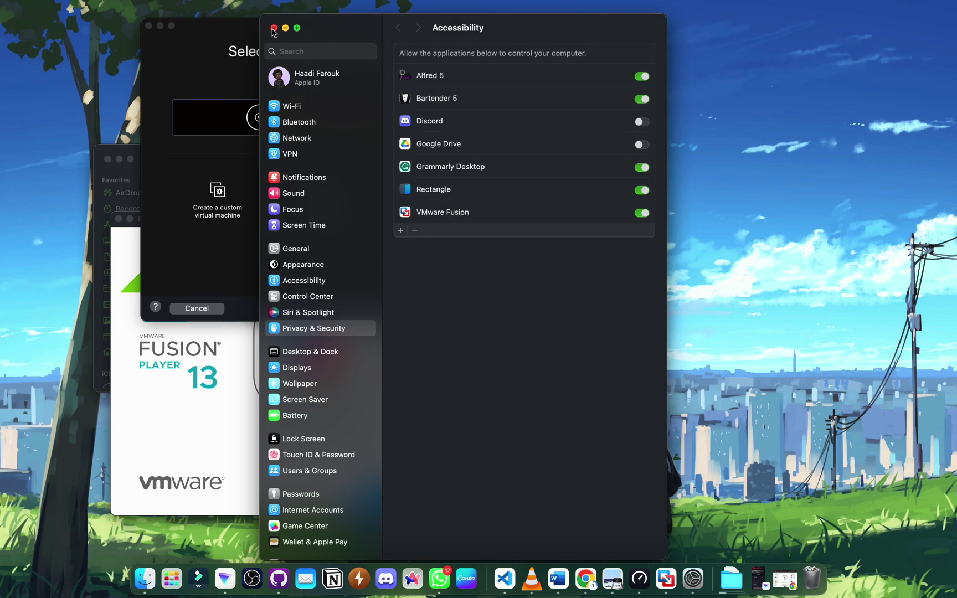
{"action": "left_click", "coordinate": [274, 28]}
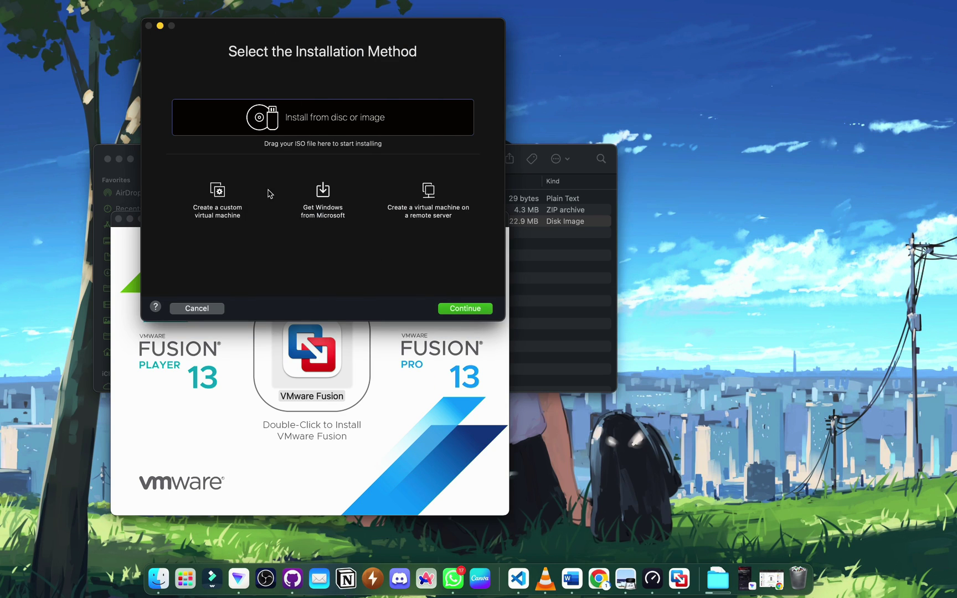
- Choose Get Windows from Microsoft and start downloading Windows 11 Professional, English (en-us)
{"action": "left_click", "coordinate": [326, 200]}
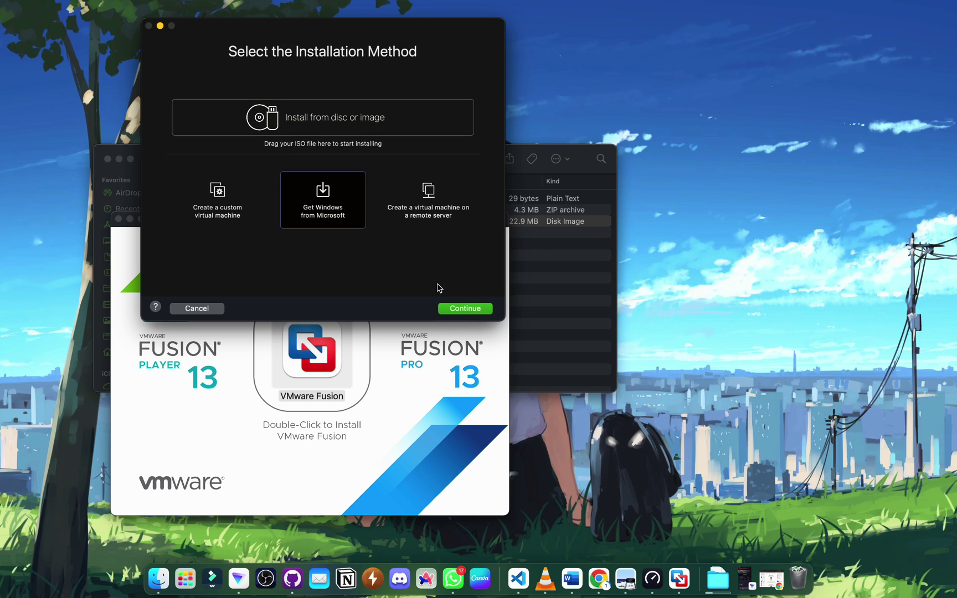
{"action": "left_click", "coordinate": [458, 308]}
{"action": "left_click", "coordinate": [455, 307]}
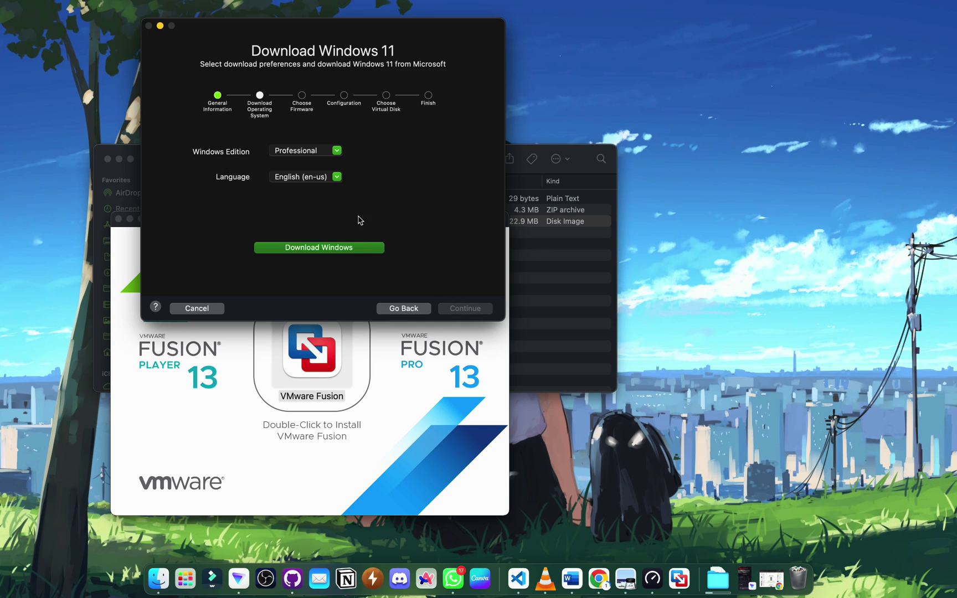
{"action": "left_click", "coordinate": [368, 251]}
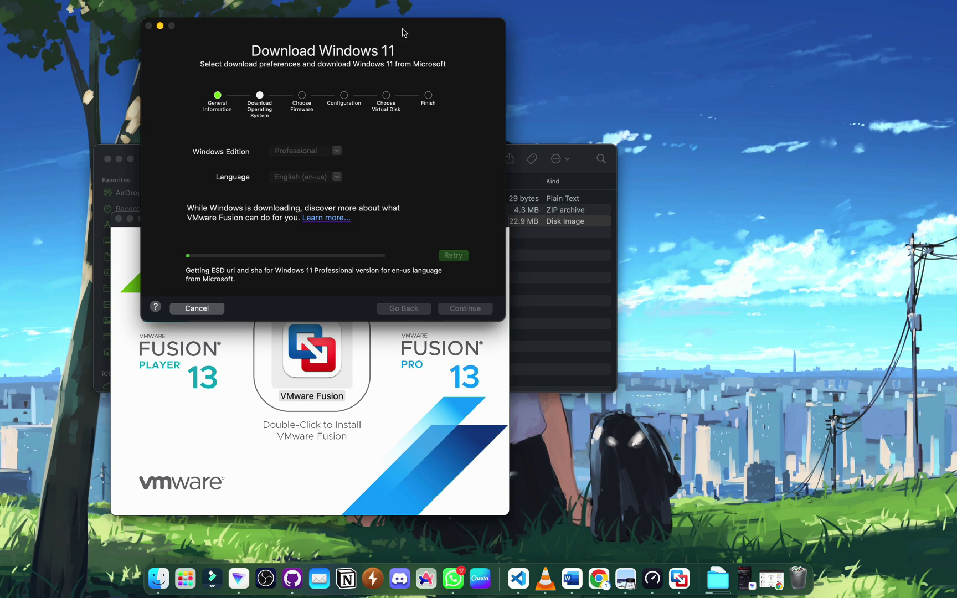
- Wait for Windows11_22631.2861_Professional_en-us_arm64.iso to finish downloading while repositioning the window
{"action": "left_click_drag", "start_coordinate": [405, 32], "coordinate": [857, 14]}
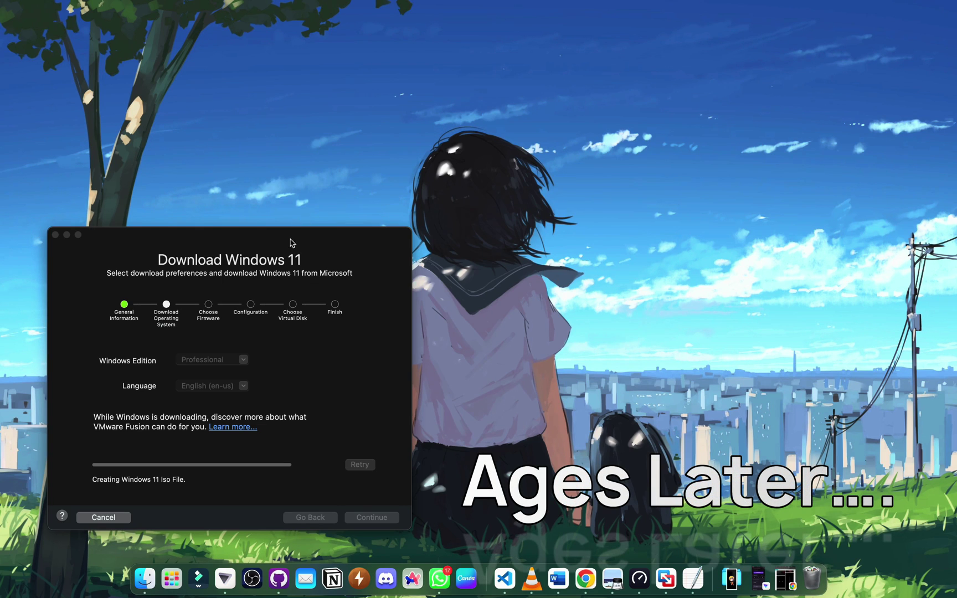
{"action": "left_click_drag", "start_coordinate": [289, 246], "coordinate": [479, 138]}
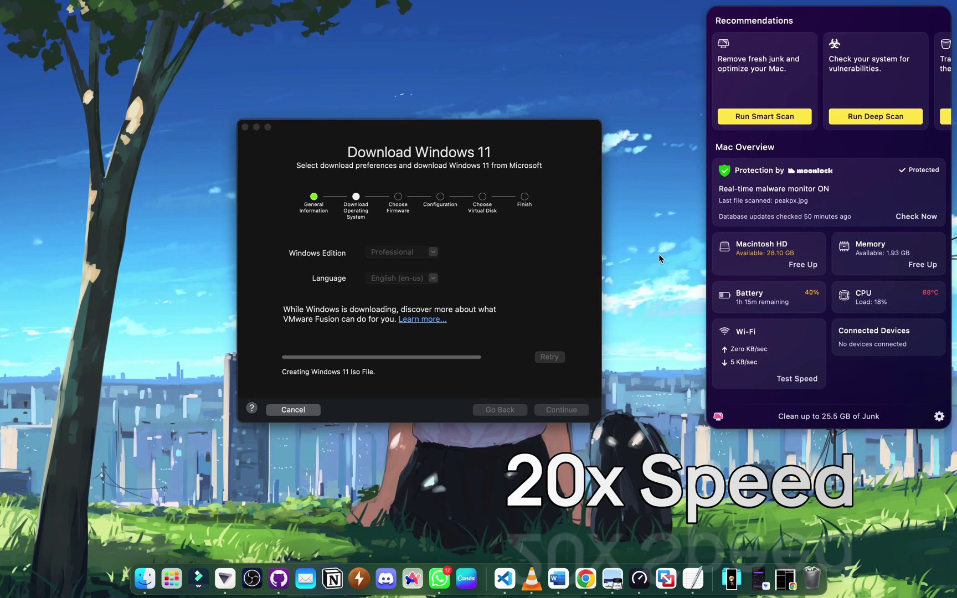
{"action": "left_click_drag", "start_coordinate": [473, 129], "coordinate": [276, 87]}
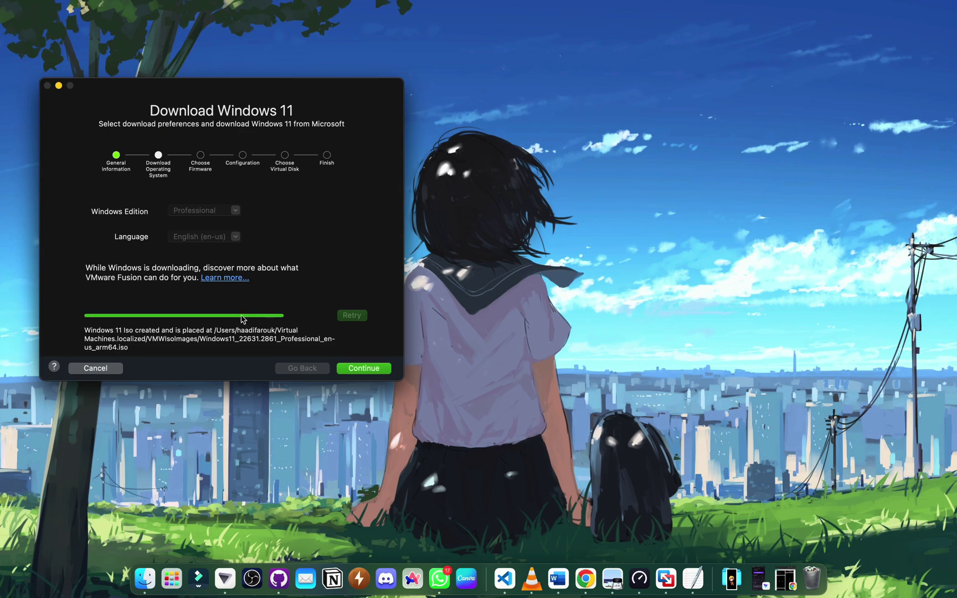
{"action": "left_click_drag", "start_coordinate": [82, 333], "coordinate": [181, 354]}
{"action": "left_click", "coordinate": [230, 360]}
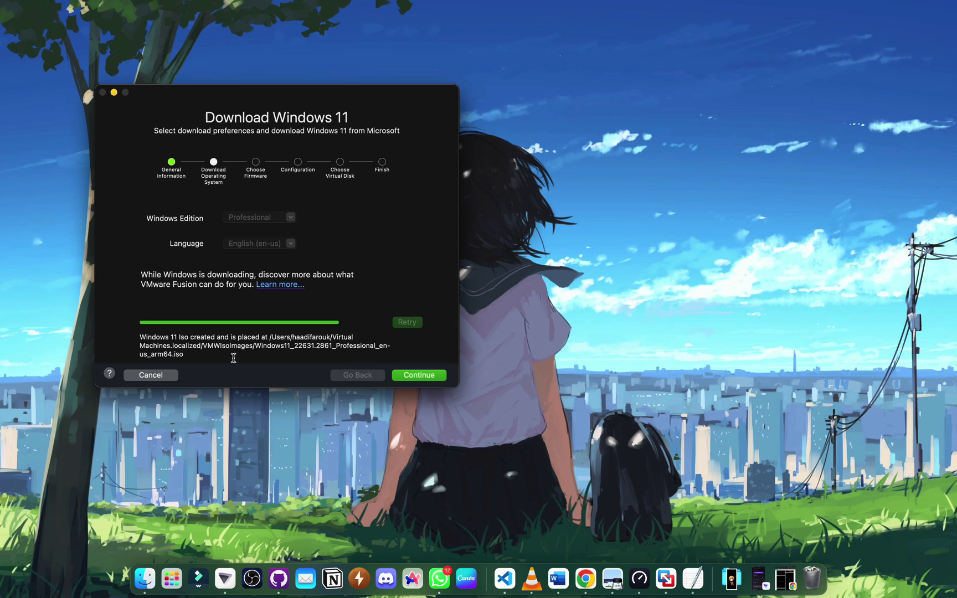
- Keep UEFI firmware and encrypt only the TPM files, setting and confirming an encryption password
{"action": "key", "text": "super+shift+3"}
{"action": "left_click", "coordinate": [419, 375]}
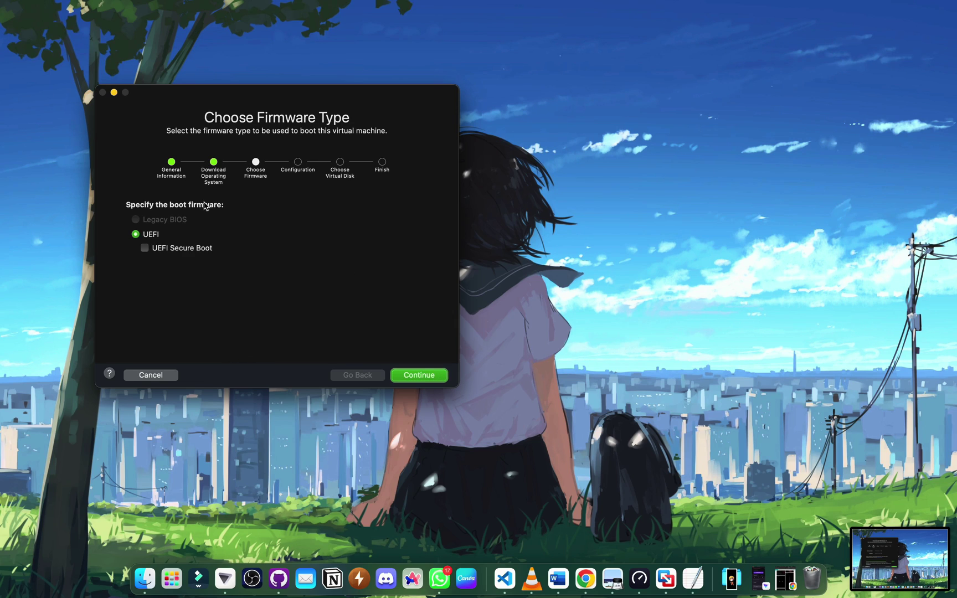
{"action": "left_click", "coordinate": [428, 377]}
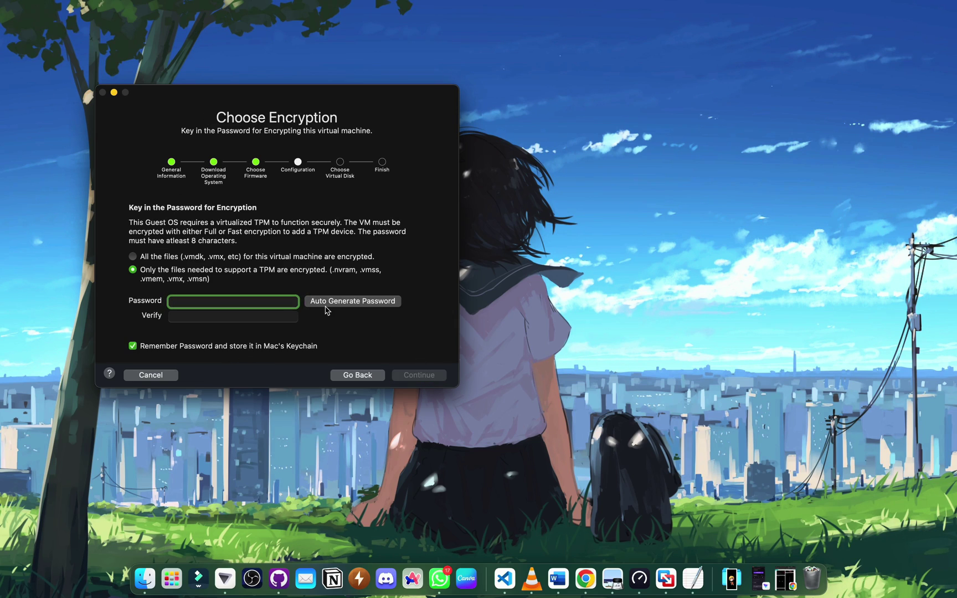
{"action": "left_click", "coordinate": [164, 259]}
{"action": "left_click", "coordinate": [169, 270]}
{"action": "left_click", "coordinate": [240, 316]}
{"action": "type", "text": "12345678"}
{"action": "left_click", "coordinate": [406, 378]}
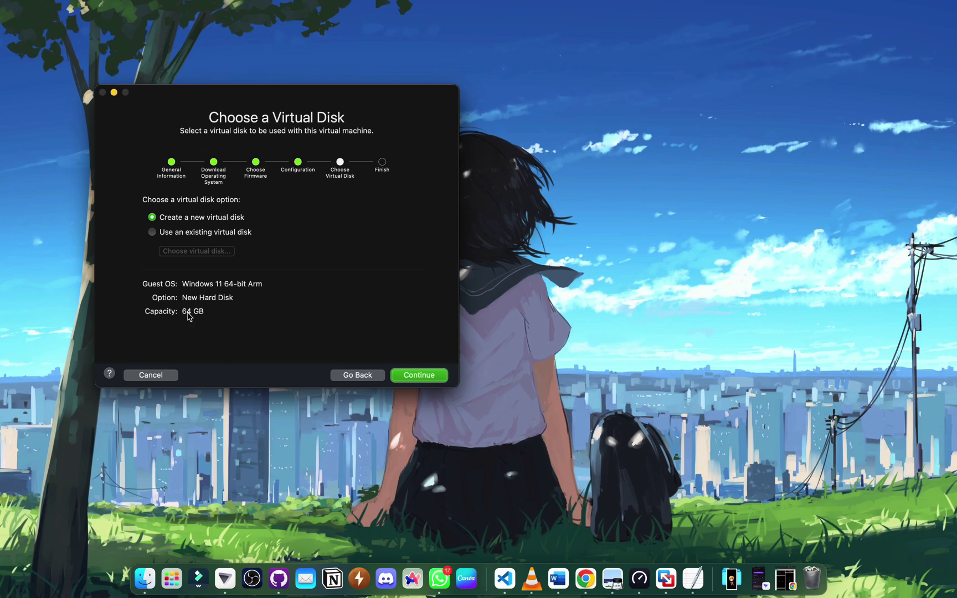
- Keep the new 64 GB virtual disk, customize settings, and save the VM
{"action": "left_click", "coordinate": [402, 369]}
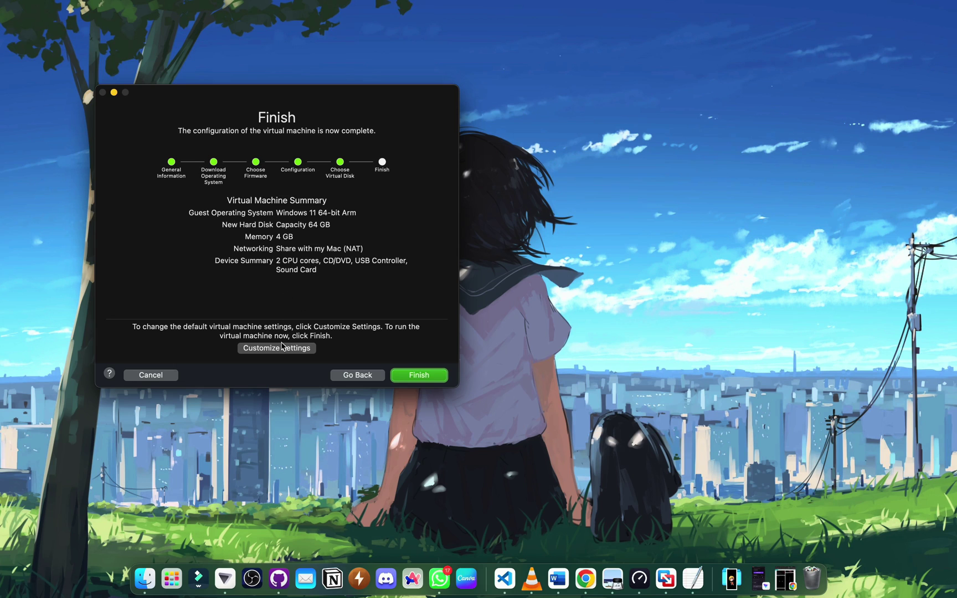
{"action": "left_click", "coordinate": [282, 347]}
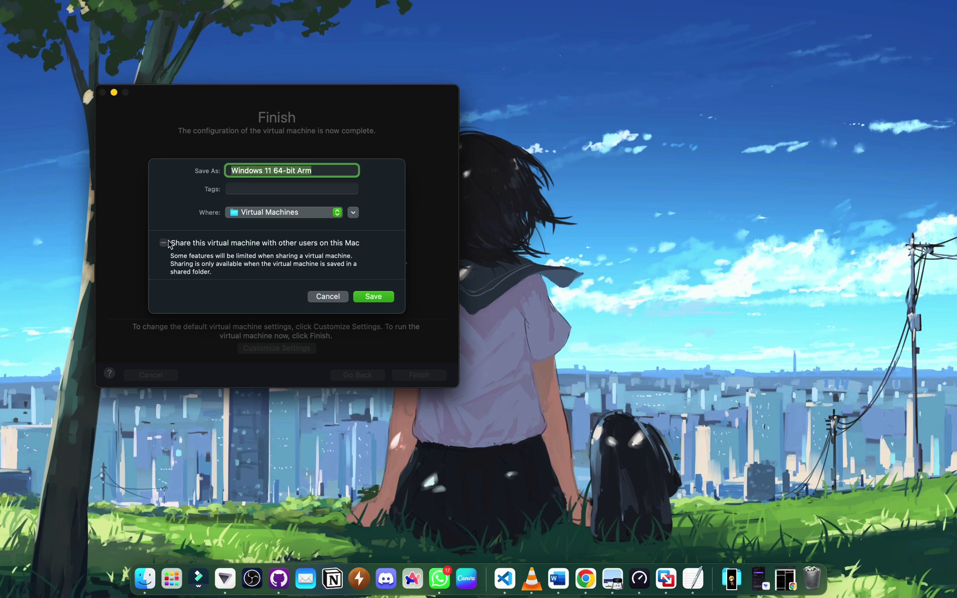
{"action": "left_click", "coordinate": [368, 297]}
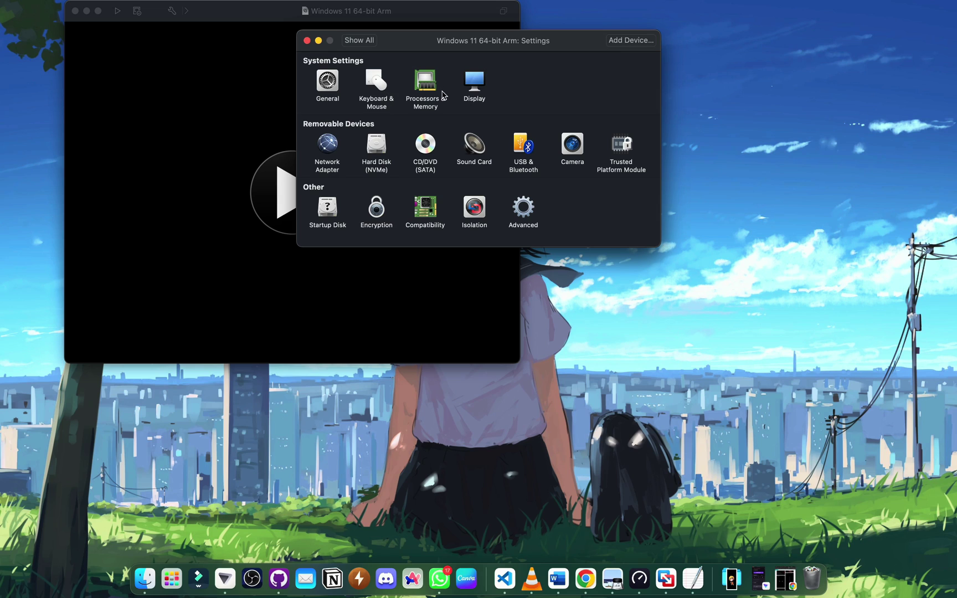
- Start the VM, allow its Bluetooth access, and close the Snapshots window
{"action": "left_click_drag", "start_coordinate": [407, 44], "coordinate": [647, 92]}
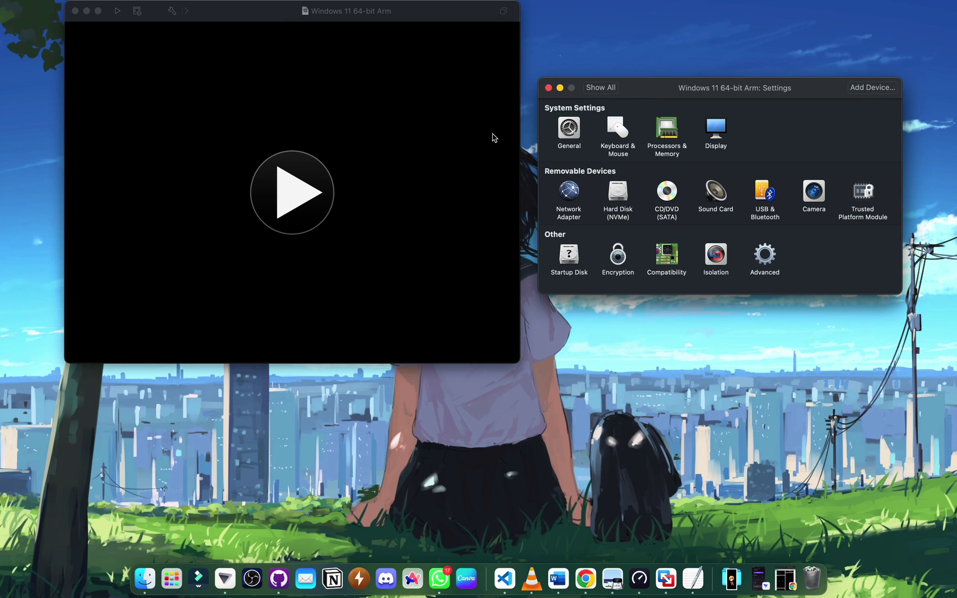
{"action": "left_click", "coordinate": [298, 200]}
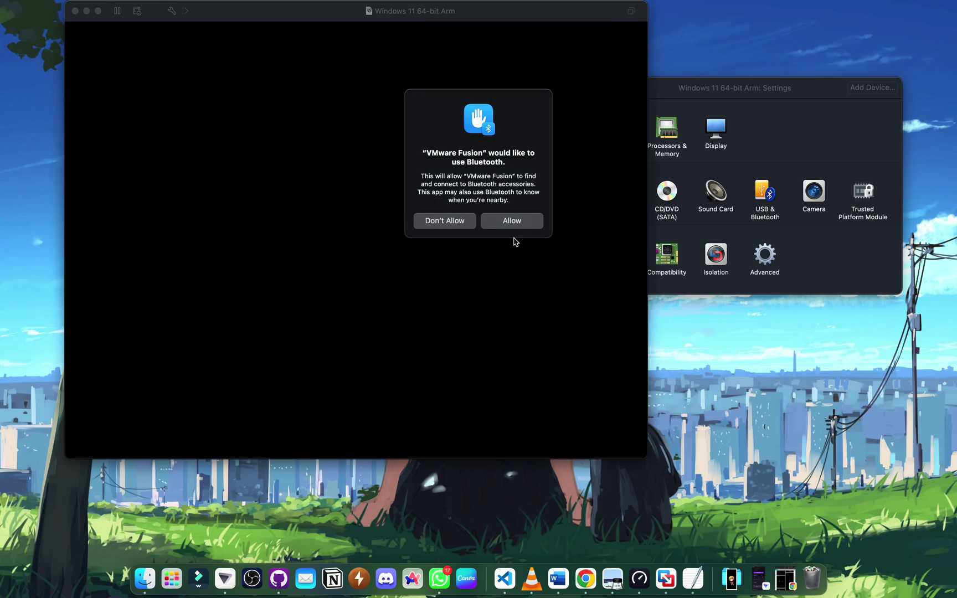
{"action": "left_click", "coordinate": [523, 223]}
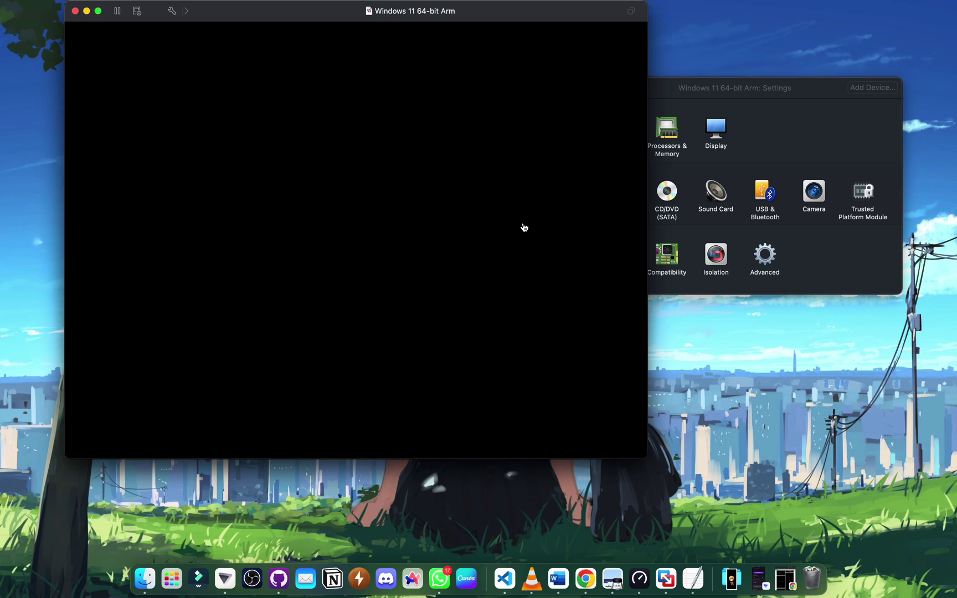
{"action": "left_click", "coordinate": [492, 118]}
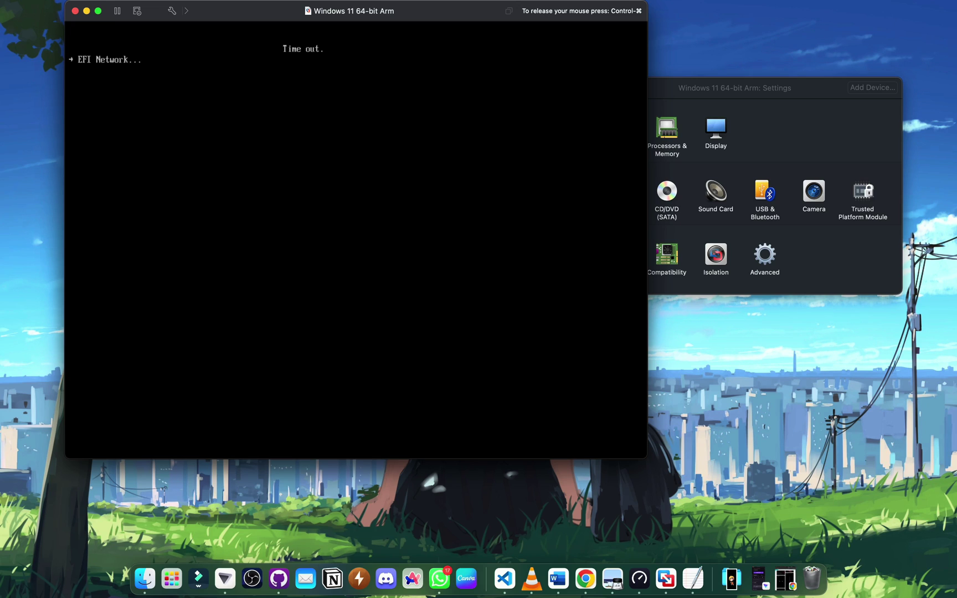
{"action": "key", "text": "super+s"}
{"action": "left_click", "coordinate": [131, 67]}
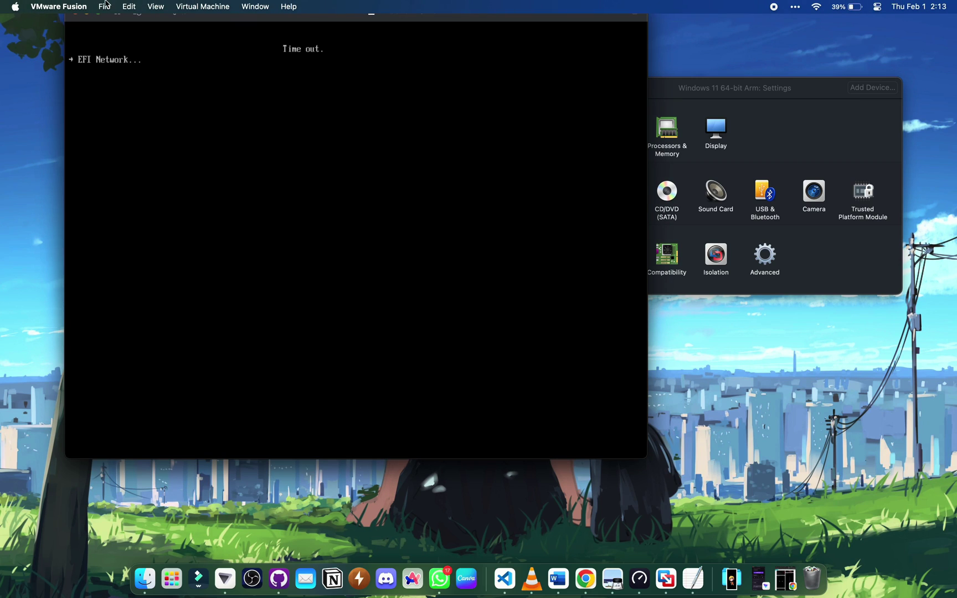
- Restart the virtual machine from the Virtual Machine power controls
{"action": "left_click", "coordinate": [200, 6]}
{"action": "left_click", "coordinate": [212, 66]}
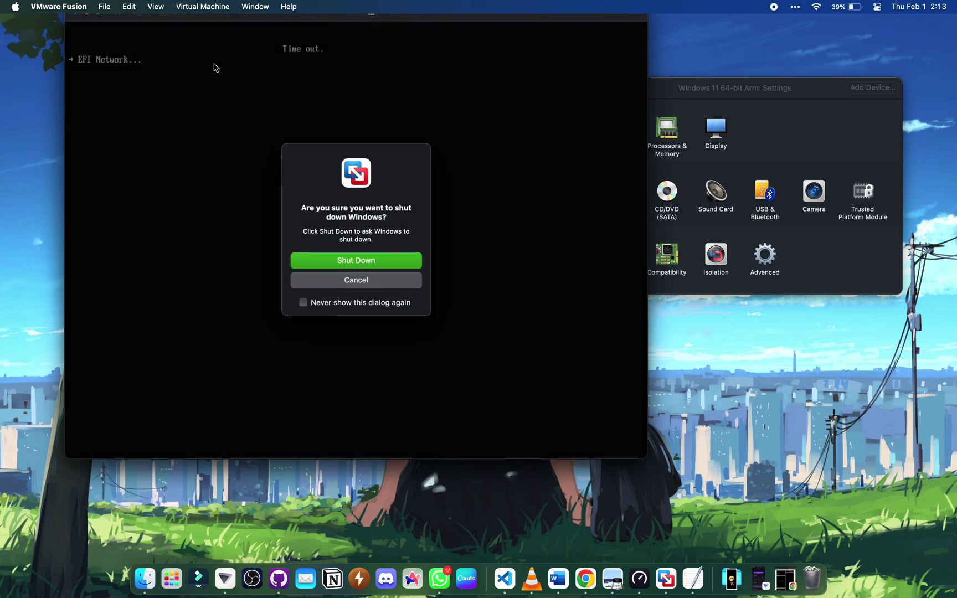
{"action": "left_click", "coordinate": [340, 281]}
{"action": "left_click", "coordinate": [202, 6]}
{"action": "left_click", "coordinate": [191, 53]}
{"action": "left_click", "coordinate": [382, 254]}
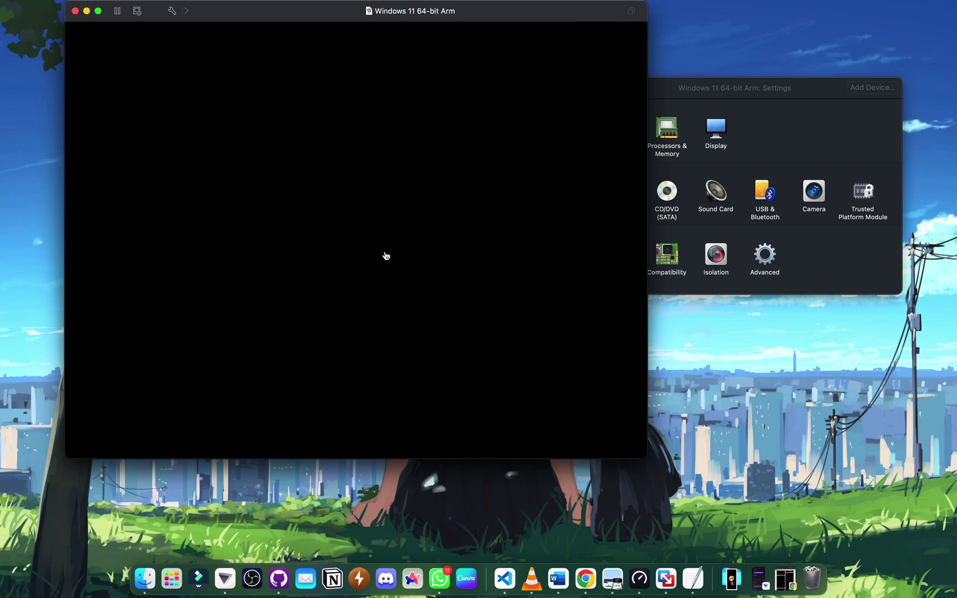
- Boot the installer disc, keep the language settings, and start setup without a product key
{"action": "left_click", "coordinate": [386, 256]}
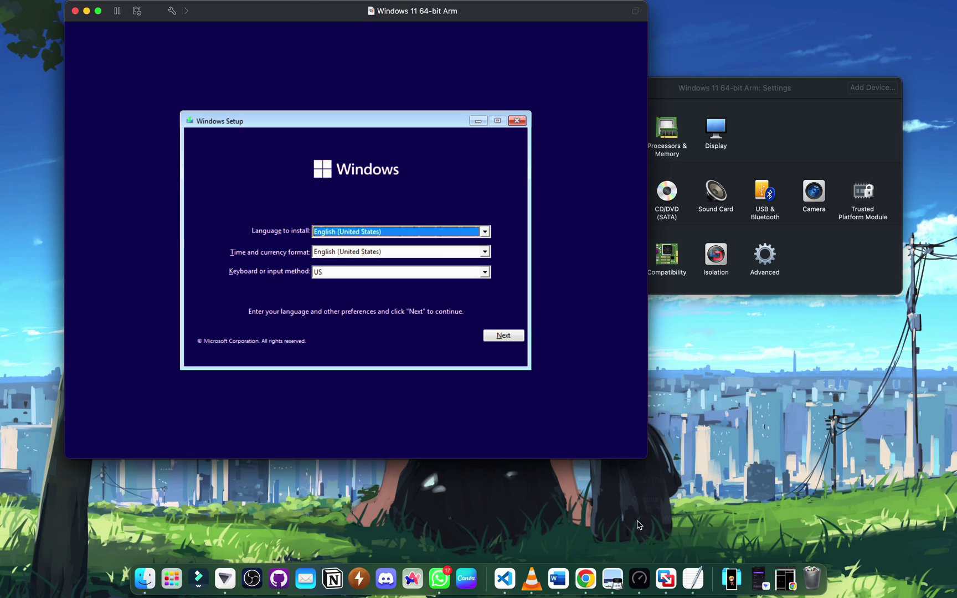
{"action": "left_click", "coordinate": [501, 336]}
{"action": "left_click", "coordinate": [369, 243]}
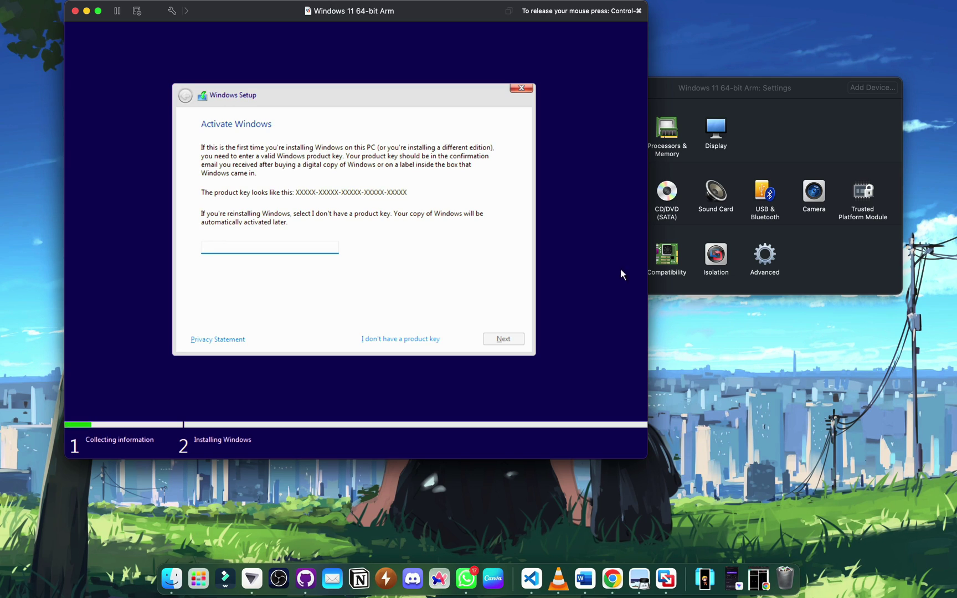
{"action": "left_click", "coordinate": [395, 339]}
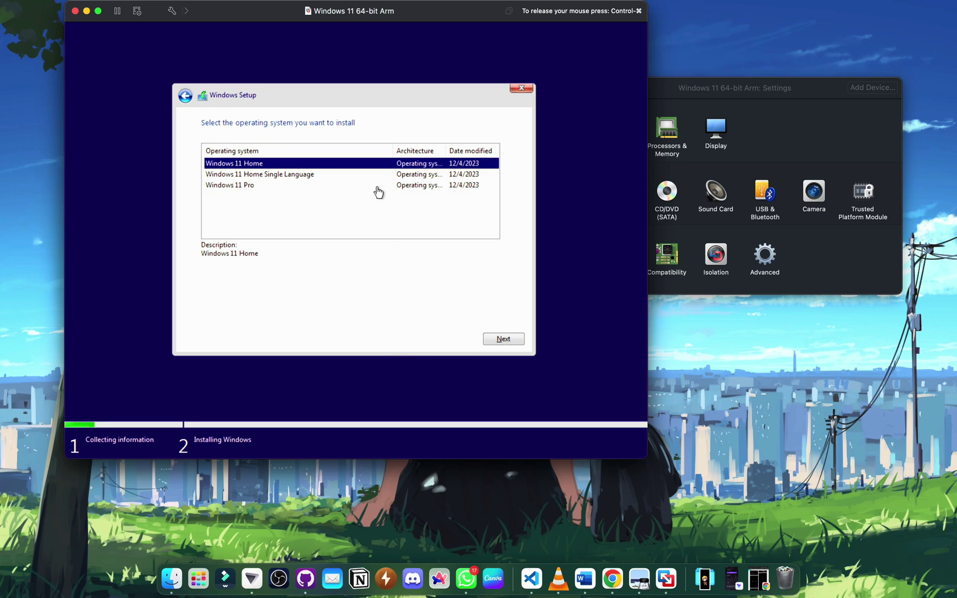
- Custom-install Windows 11 Pro onto the unallocated 64 GB Drive 0 after accepting the license
{"action": "left_click", "coordinate": [376, 186]}
{"action": "left_click", "coordinate": [491, 338]}
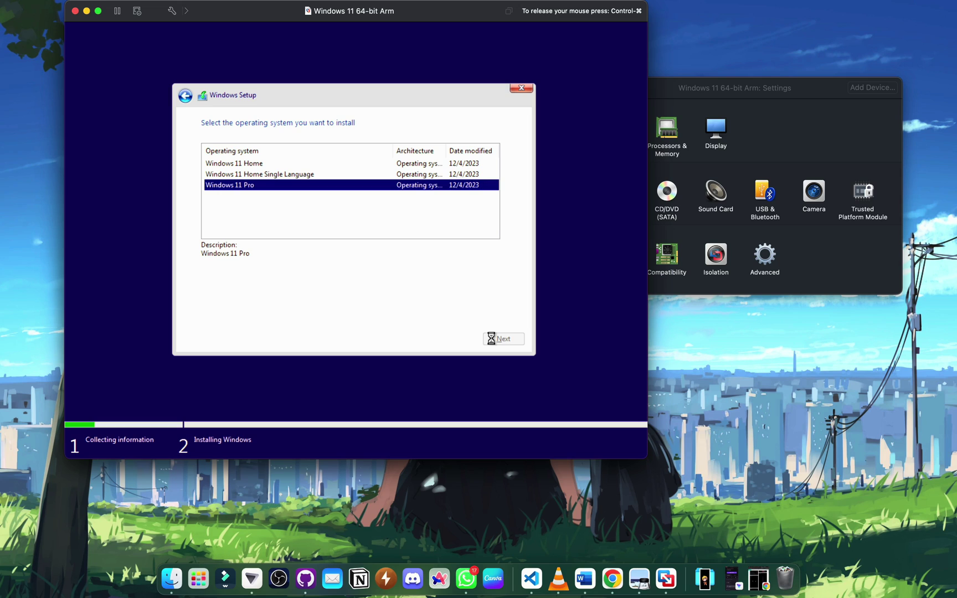
{"action": "left_click", "coordinate": [436, 314]}
{"action": "left_click", "coordinate": [493, 341]}
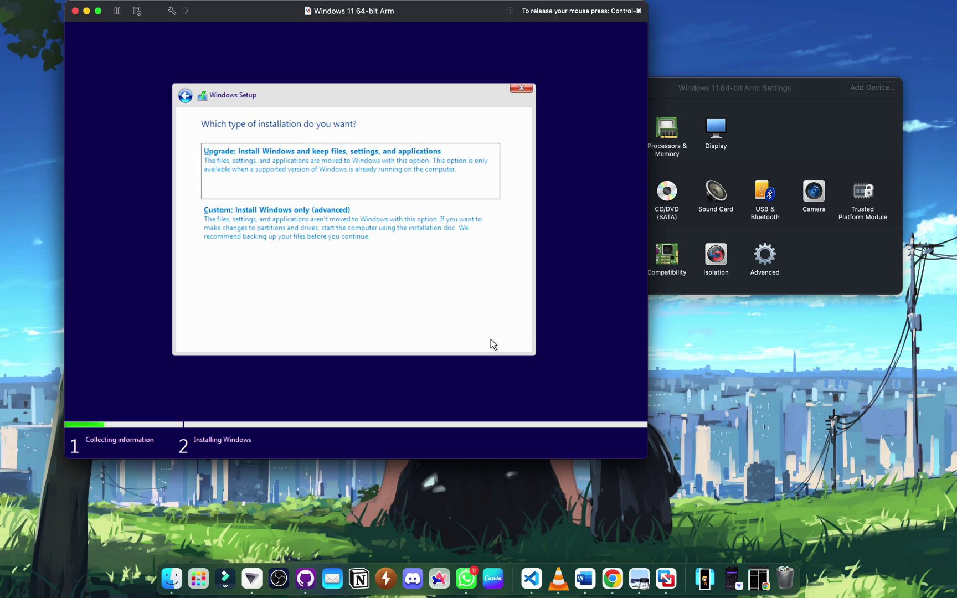
{"action": "left_click", "coordinate": [421, 233]}
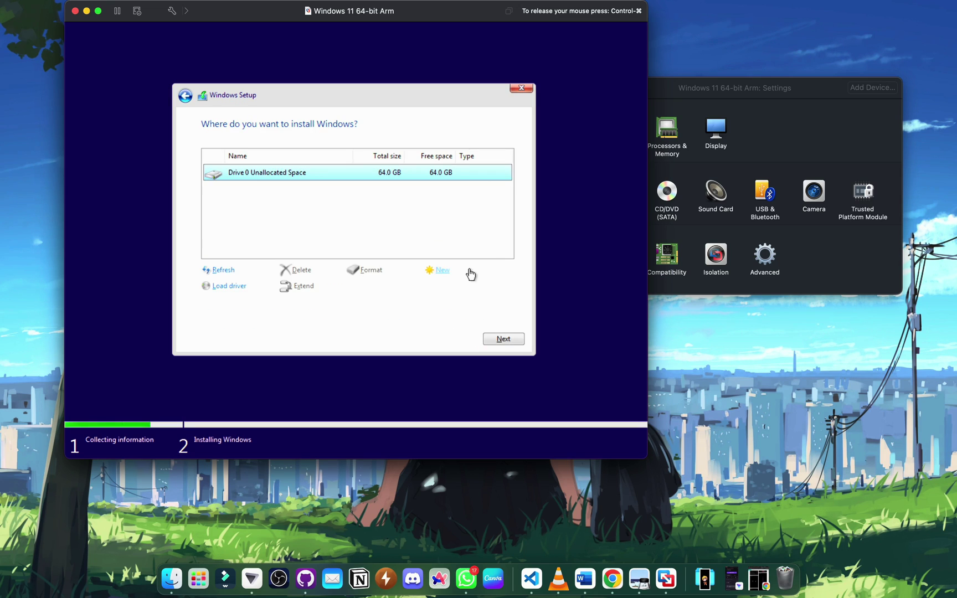
{"action": "left_click", "coordinate": [495, 338]}
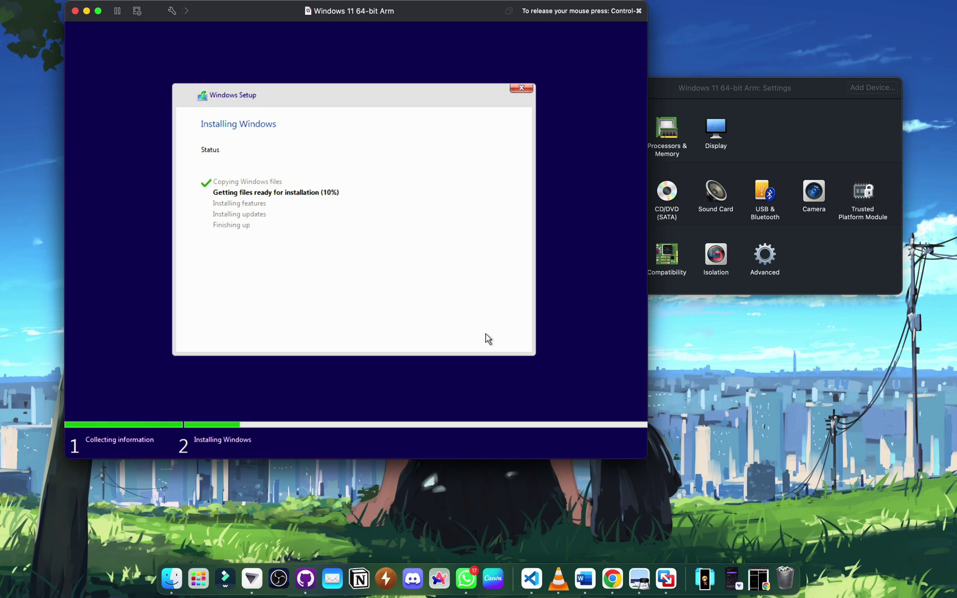
- Release input from the VM, reposition its window, and minimise the Settings window
{"action": "left_click_drag", "start_coordinate": [496, 17], "coordinate": [572, 63]}
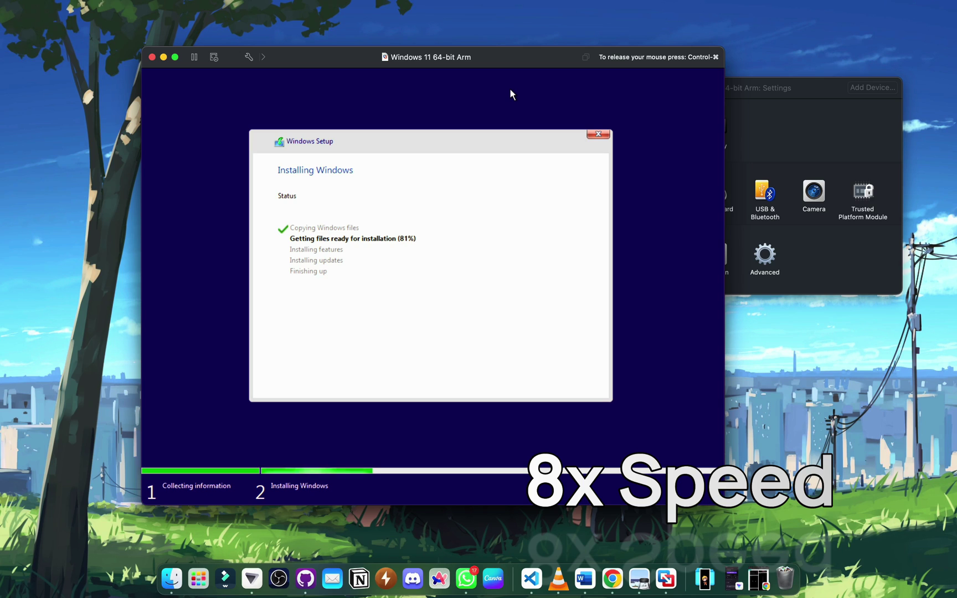
{"action": "key", "text": "ctrl+super"}
{"action": "left_click_drag", "start_coordinate": [576, 67], "coordinate": [610, 77]}
{"action": "left_click", "coordinate": [466, 145]}
{"action": "key", "text": "ctrl+super"}
- Return to the VM window and let Windows finish installing and reboot into out-of-box setup
{"action": "left_click", "coordinate": [797, 145]}
{"action": "left_click", "coordinate": [649, 161]}
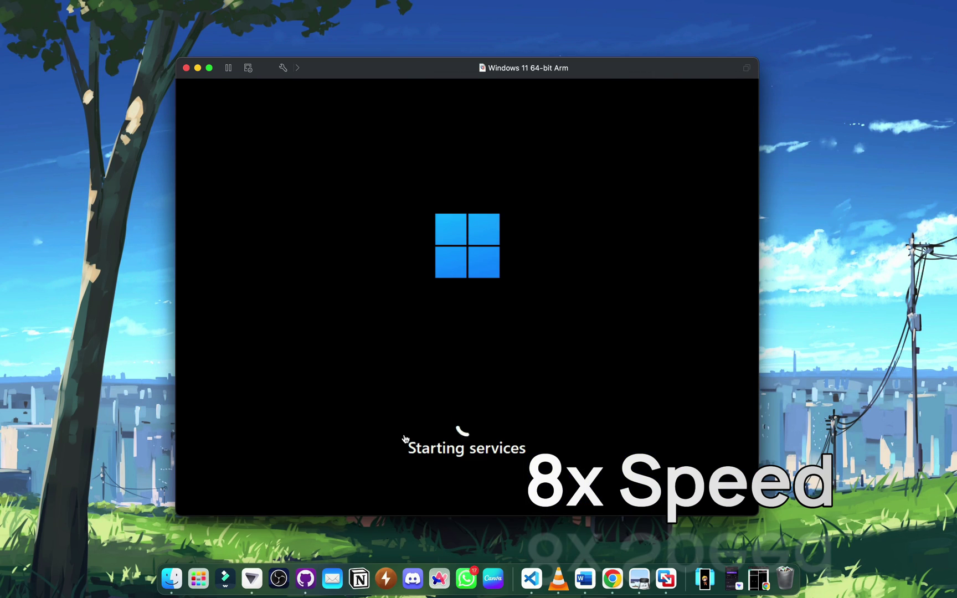
{"action": "left_click_drag", "start_coordinate": [456, 69], "coordinate": [472, 68]}
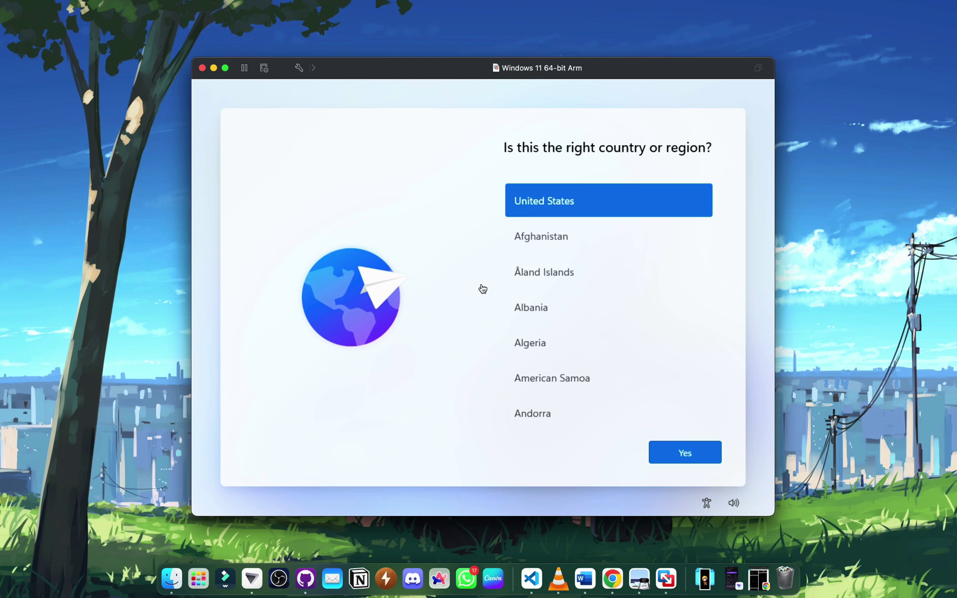
- Confirm United States and the keyboard layout, skip a second layout, and name the device 'iH'
{"action": "scroll", "coordinate": [579, 274], "scroll_direction": "down", "scroll_amount": 20}
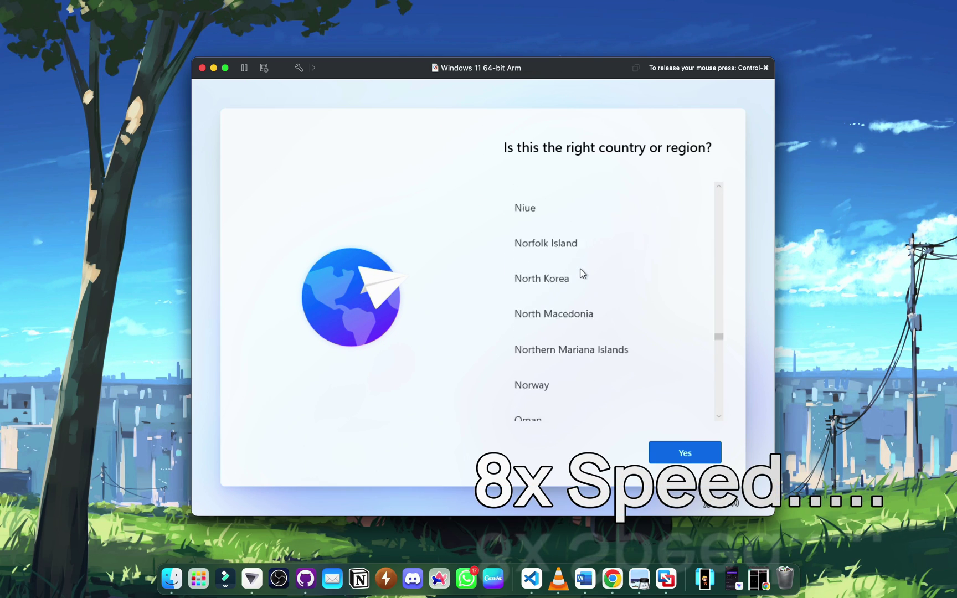
{"action": "left_click", "coordinate": [656, 459]}
{"action": "left_click", "coordinate": [656, 458]}
{"action": "left_click", "coordinate": [658, 453]}
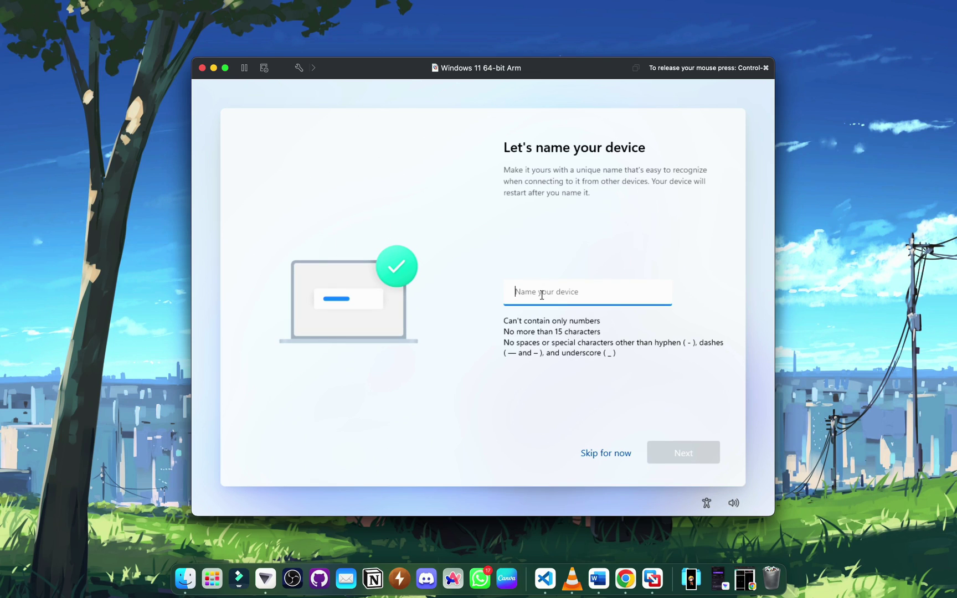
{"action": "type", "text": "iHaadi"}
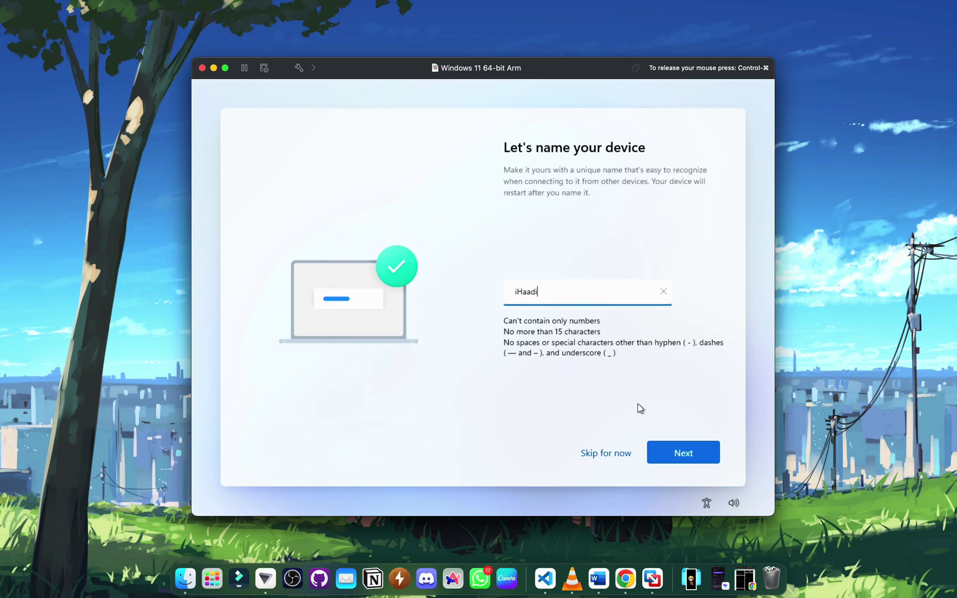
{"action": "left_click", "coordinate": [661, 444]}
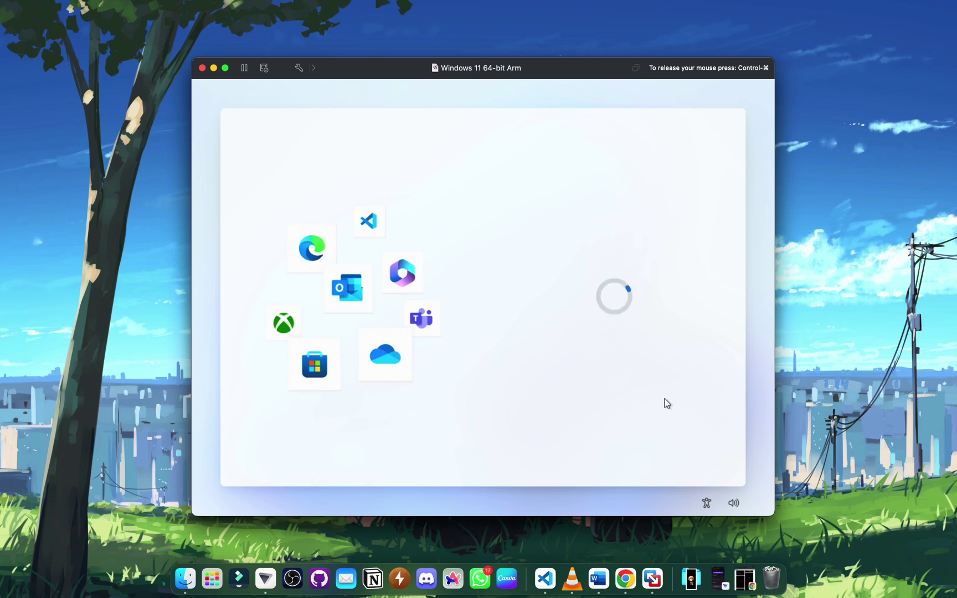
- Sign in with the Microsoft account e-mail, password and verification code
{"action": "key", "text": "Return"}
{"action": "key", "text": "Return"}
{"action": "left_click", "coordinate": [681, 453]}
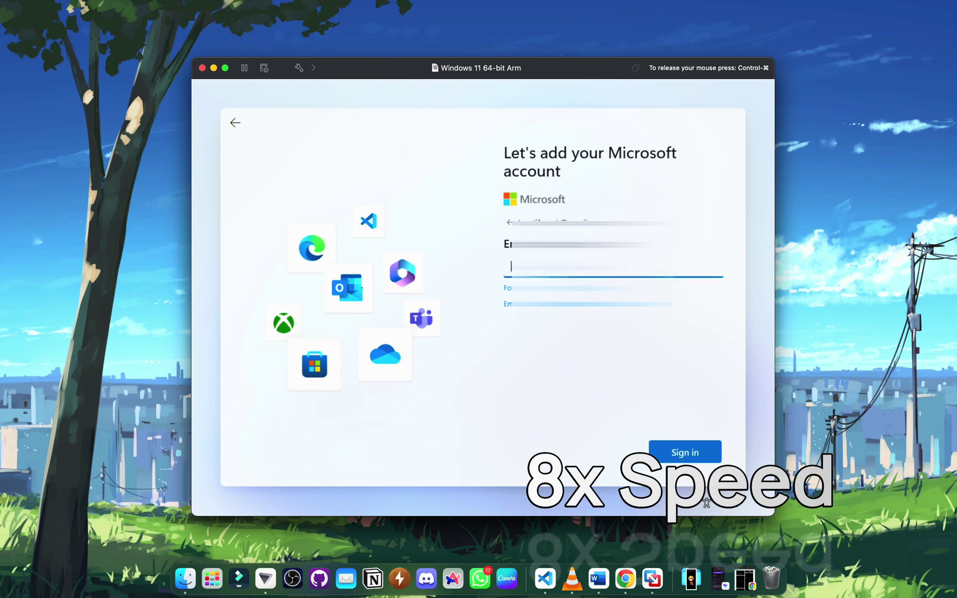
{"action": "type", "text": "********"}
{"action": "left_click", "coordinate": [682, 454]}
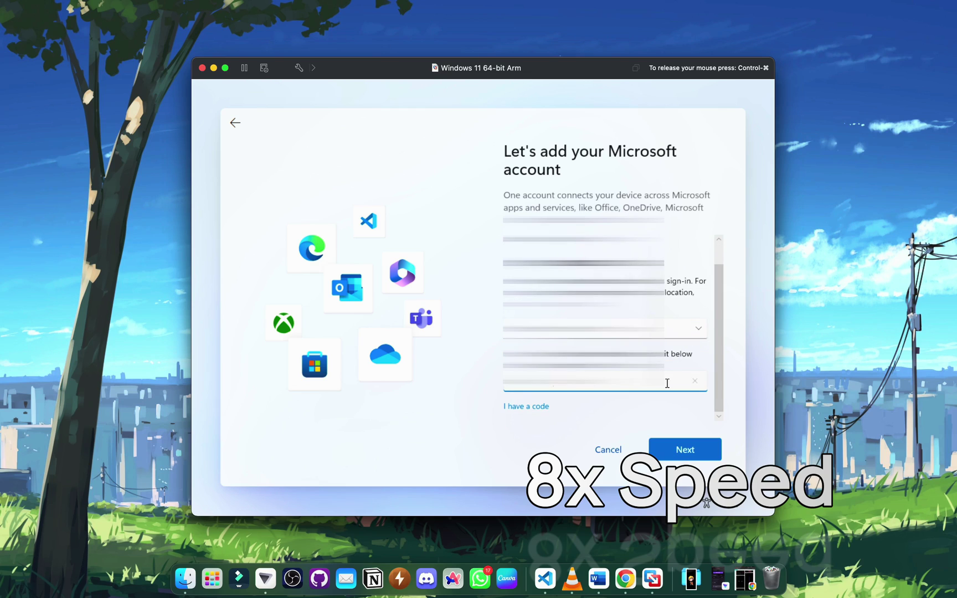
{"action": "key", "text": "Return"}
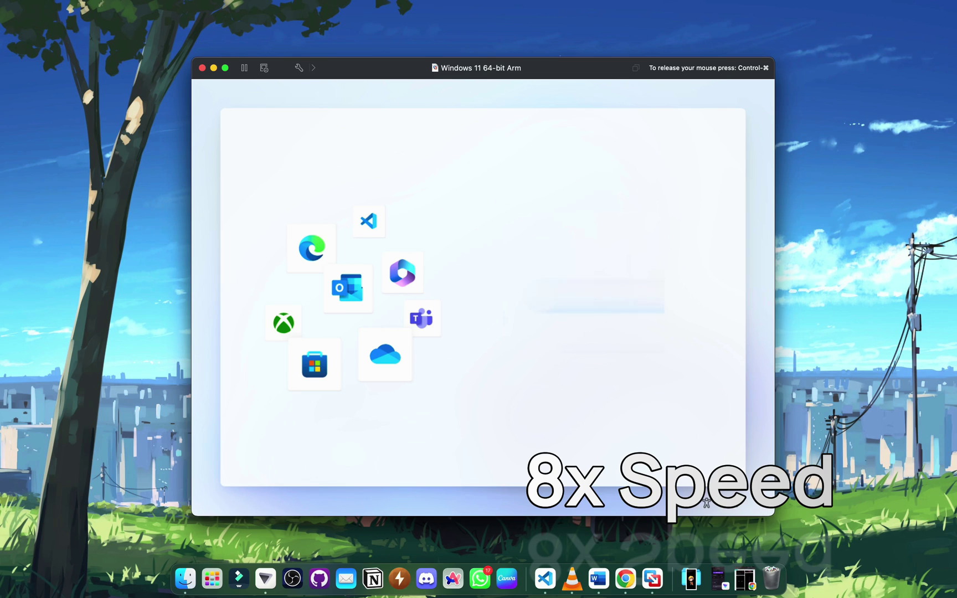
- Set up as a new PC with a sign-in PIN, accept privacy settings, and skip the Edge and Microsoft 365 offers
{"action": "left_click", "coordinate": [524, 386]}
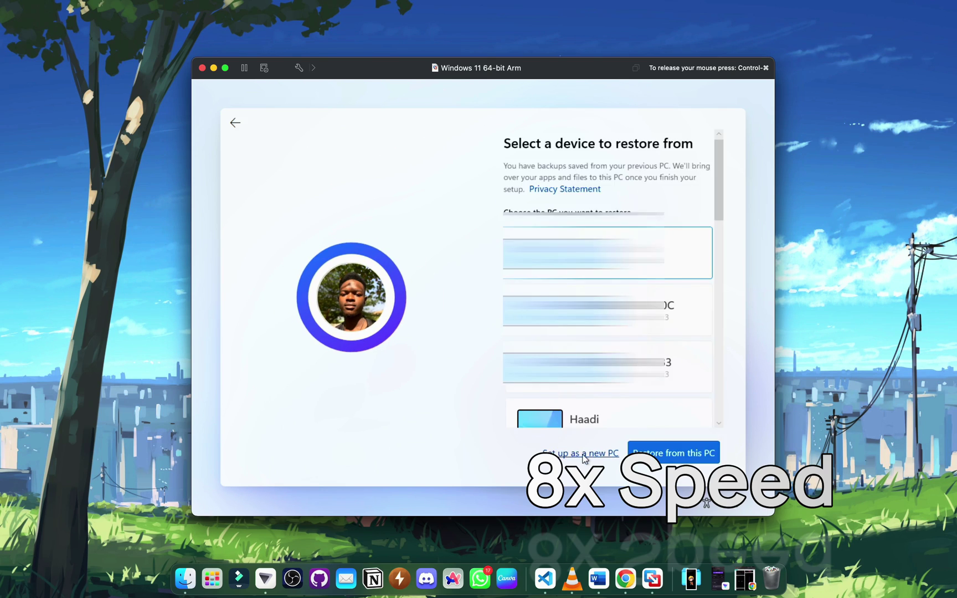
{"action": "left_click", "coordinate": [577, 452]}
{"action": "left_click", "coordinate": [683, 452]}
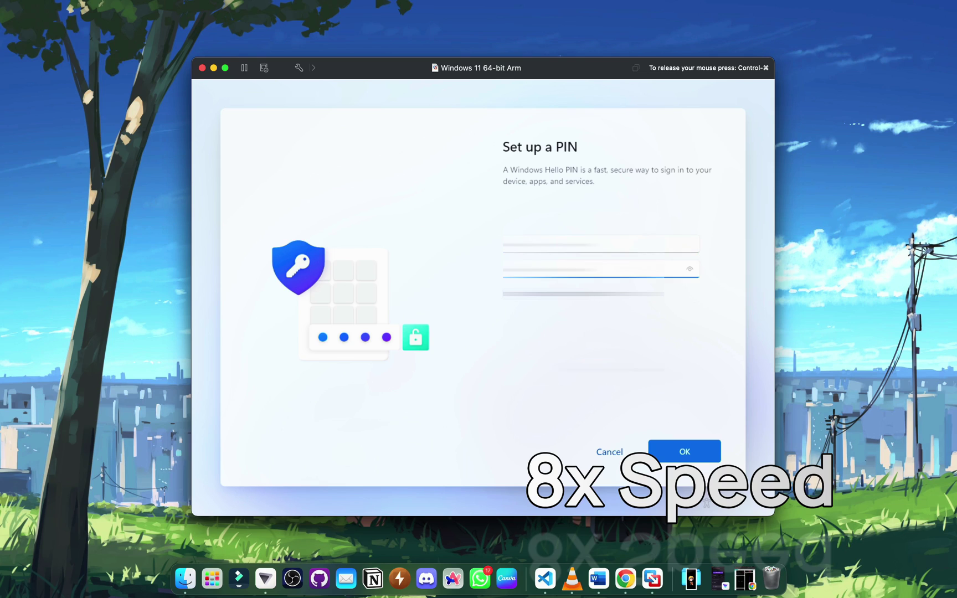
{"action": "left_click", "coordinate": [678, 453]}
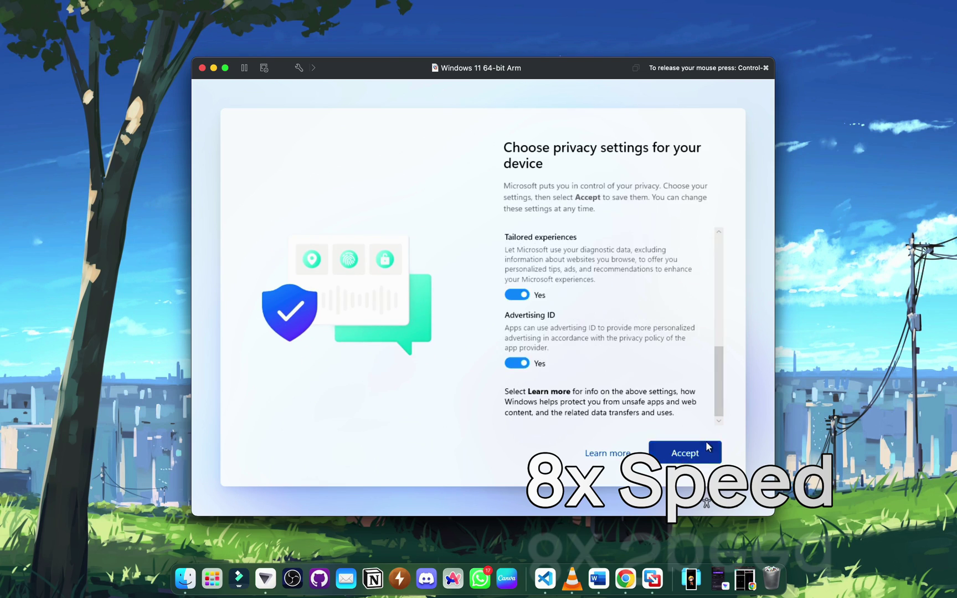
{"action": "left_click", "coordinate": [707, 448]}
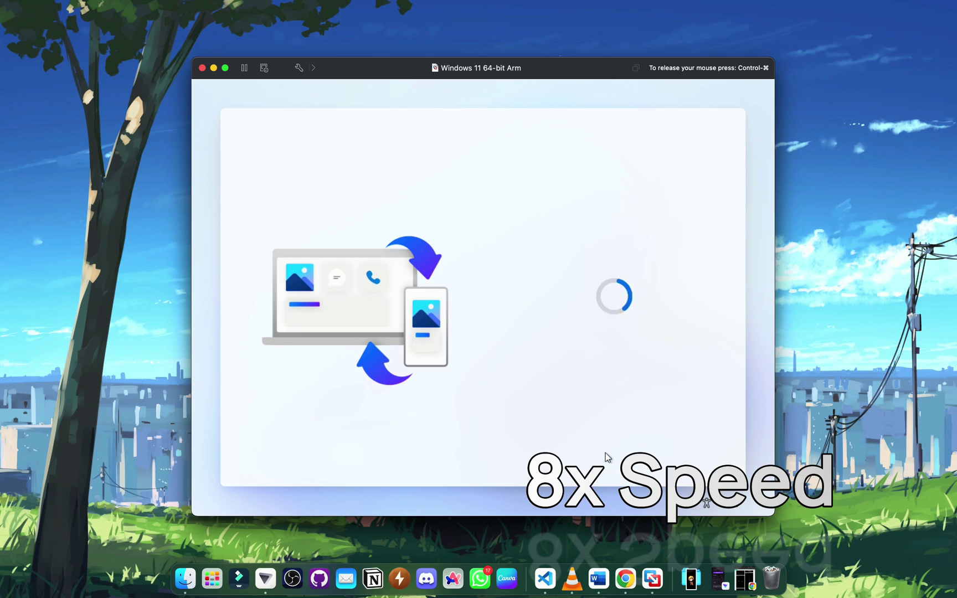
{"action": "left_click", "coordinate": [673, 453]}
{"action": "left_click", "coordinate": [673, 453]}
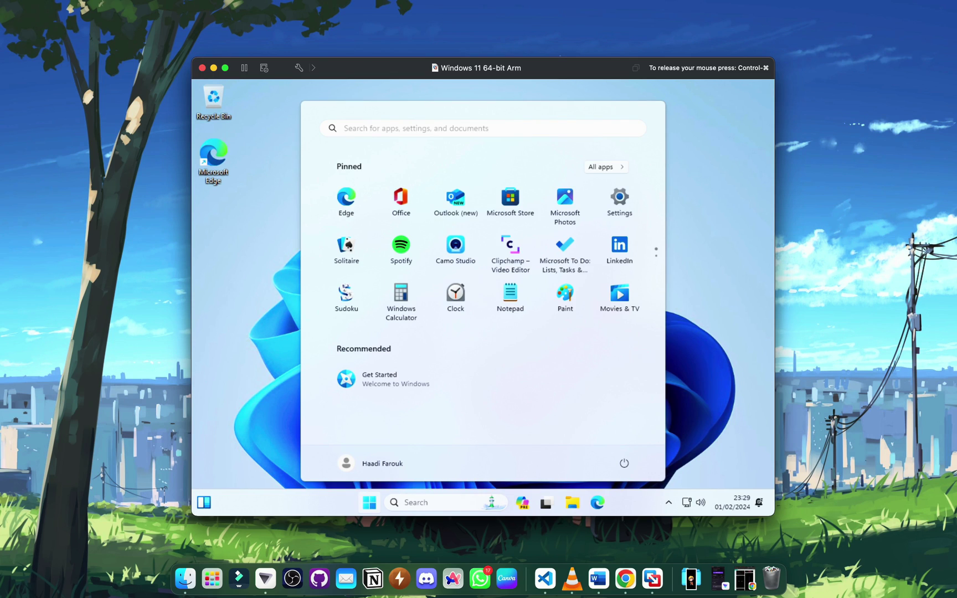
- Open the Display page of Windows Settings from the Start menu
{"action": "left_click", "coordinate": [738, 262]}
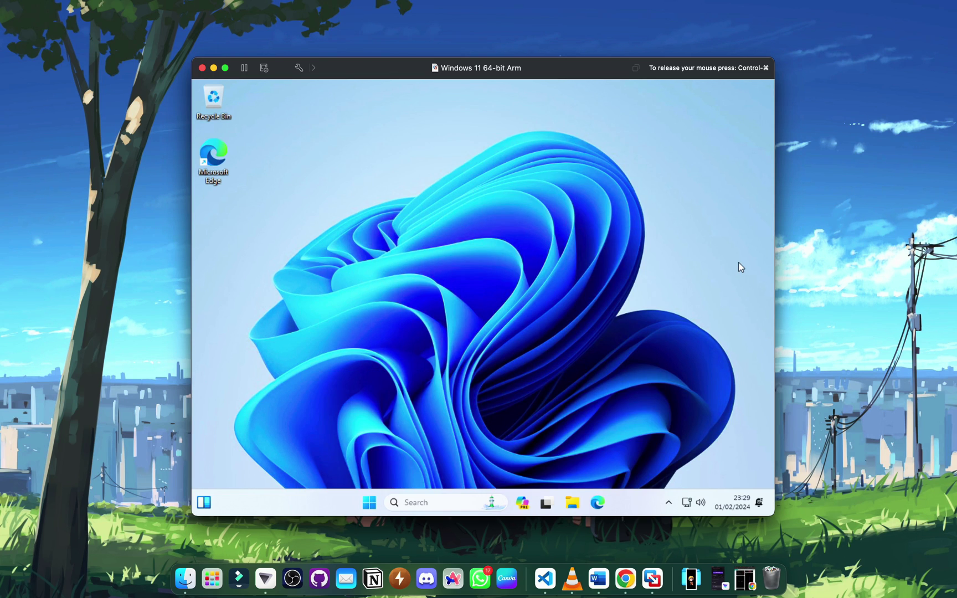
{"action": "left_click", "coordinate": [370, 503]}
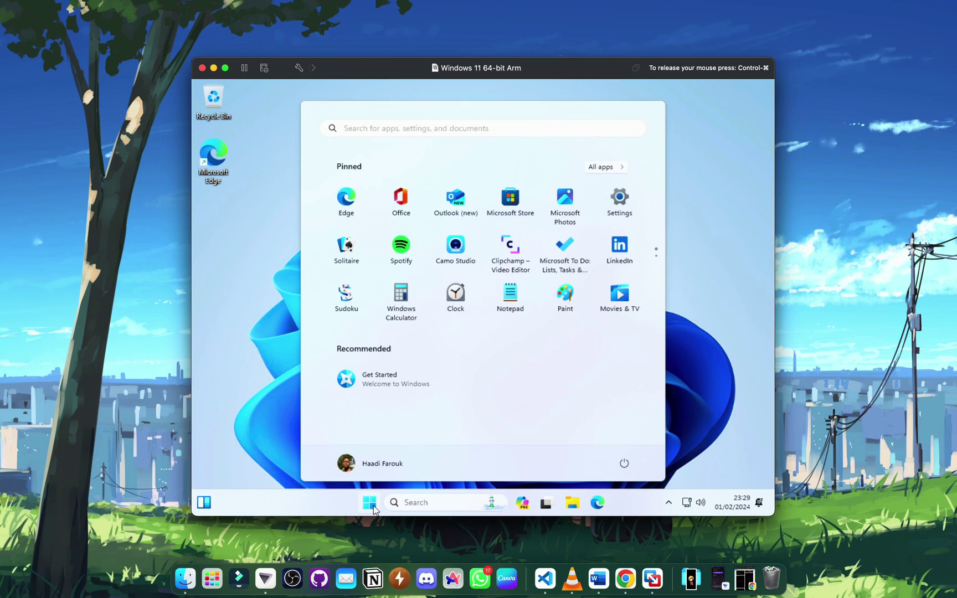
{"action": "left_click", "coordinate": [620, 198]}
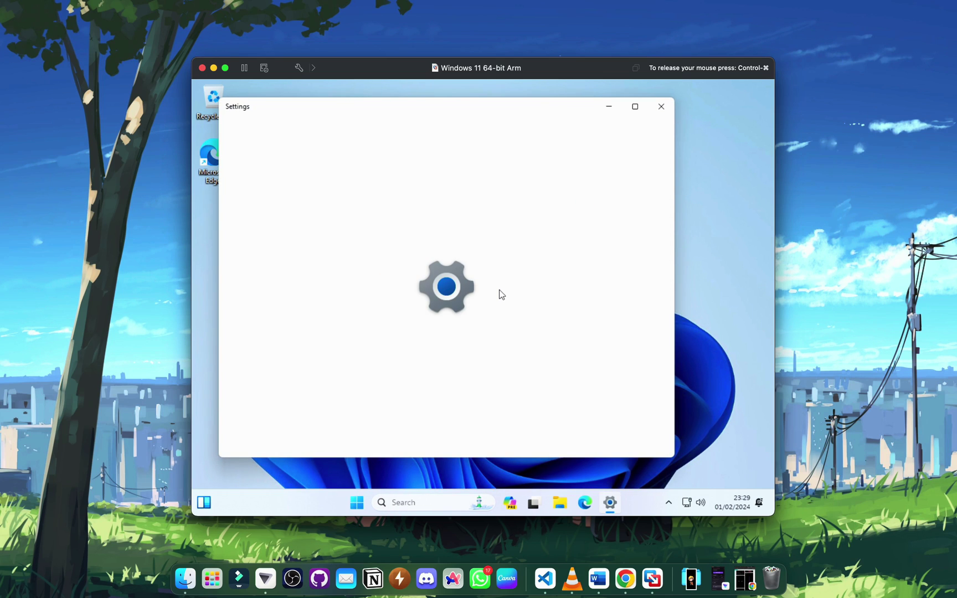
{"action": "scroll", "coordinate": [457, 334], "scroll_direction": "down", "scroll_amount": 3}
{"action": "scroll", "coordinate": [457, 334], "scroll_direction": "up", "scroll_amount": 3}
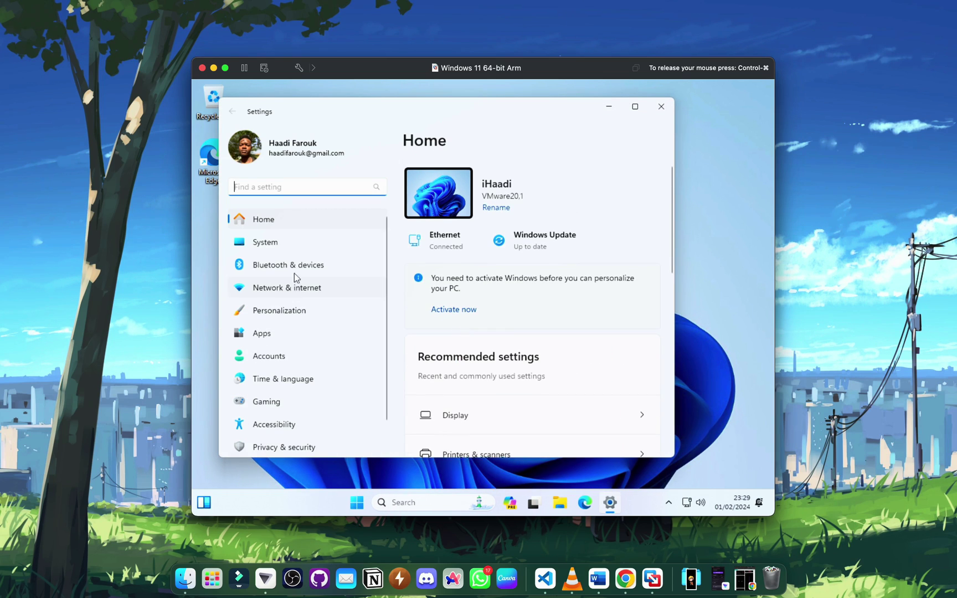
{"action": "scroll", "coordinate": [327, 262], "scroll_direction": "down", "scroll_amount": 1}
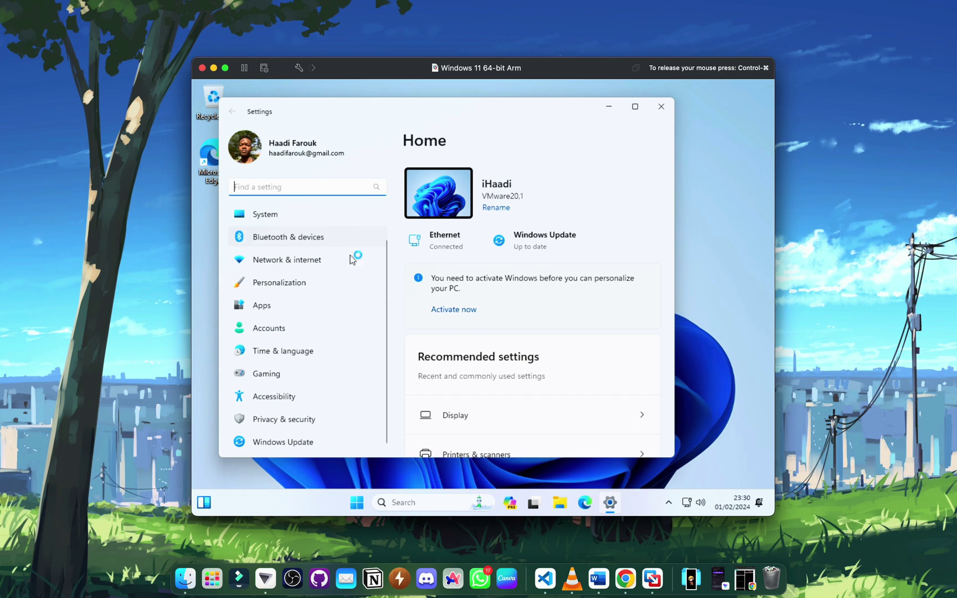
{"action": "left_click", "coordinate": [458, 410]}
- Change the display resolution to 2560 × 1600 and keep the changes
{"action": "scroll", "coordinate": [563, 310], "scroll_direction": "down", "scroll_amount": 10}
{"action": "scroll", "coordinate": [564, 311], "scroll_direction": "up", "scroll_amount": 6}
{"action": "left_click", "coordinate": [596, 335]}
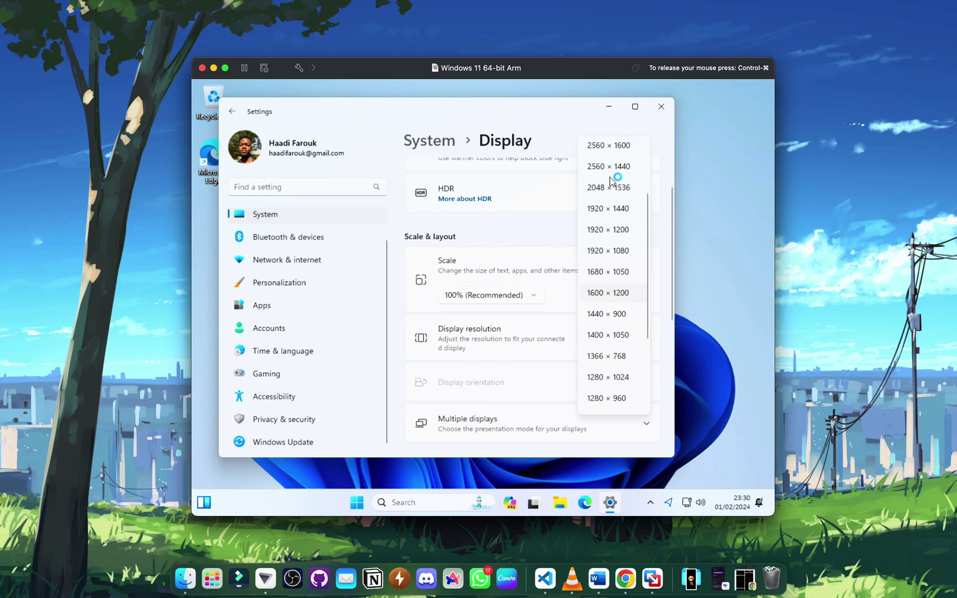
{"action": "left_click", "coordinate": [610, 169]}
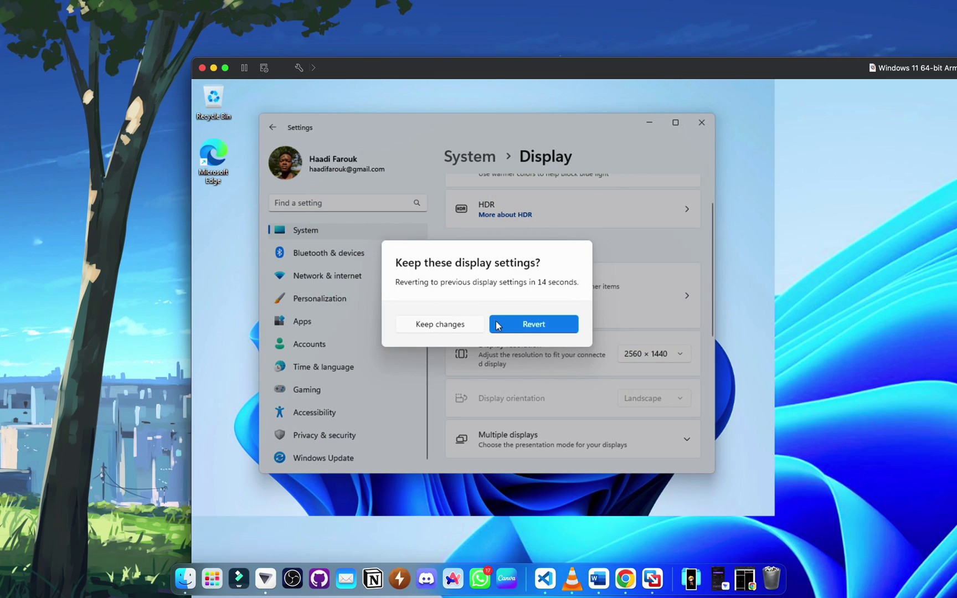
{"action": "left_click", "coordinate": [457, 327]}
{"action": "left_click", "coordinate": [656, 358]}
{"action": "left_click", "coordinate": [650, 294]}
{"action": "left_click", "coordinate": [463, 331]}
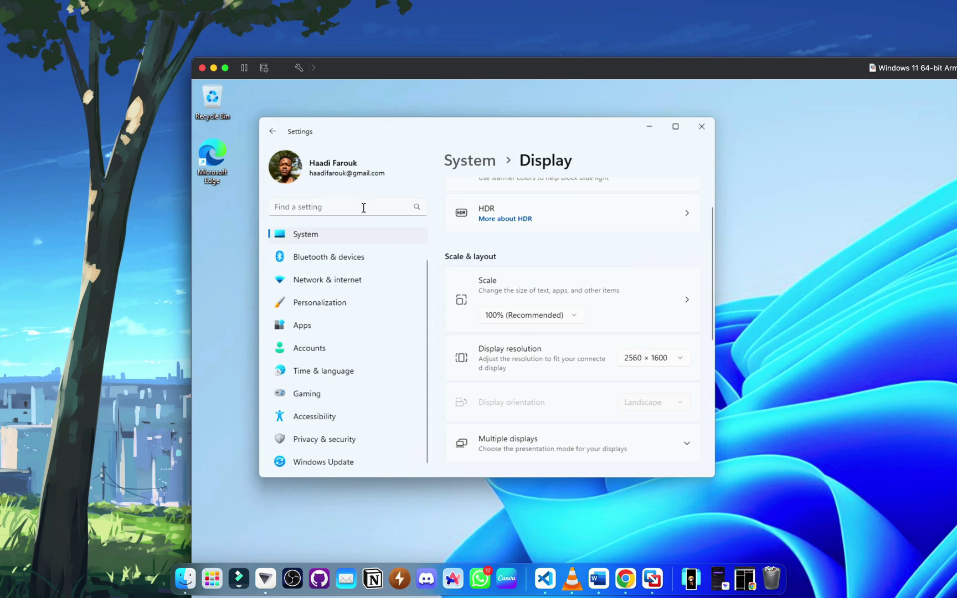
- Make the VM fill the screen and set the display scale to 200%
{"action": "left_click", "coordinate": [225, 68]}
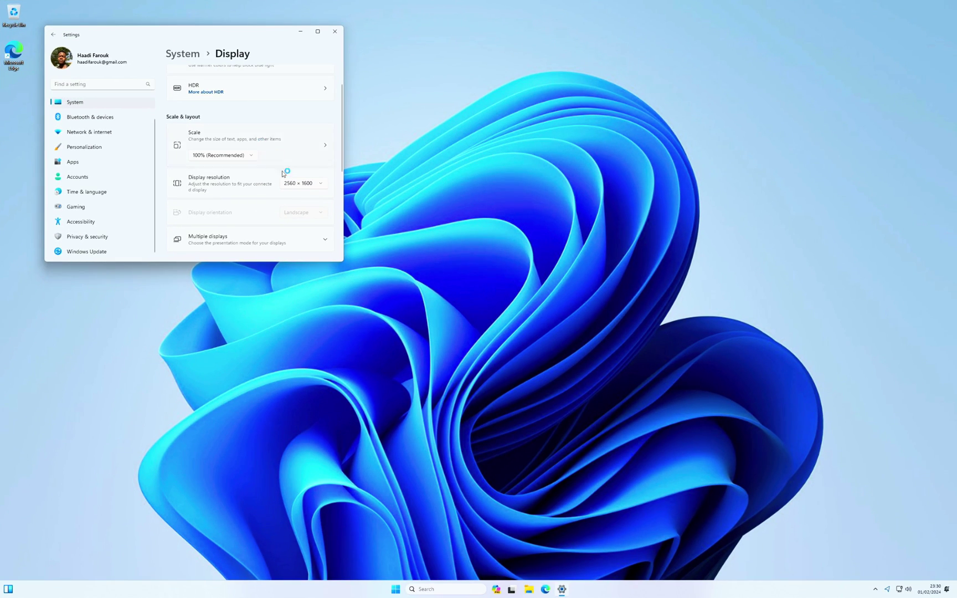
{"action": "left_click", "coordinate": [252, 156]}
{"action": "left_click", "coordinate": [229, 214]}
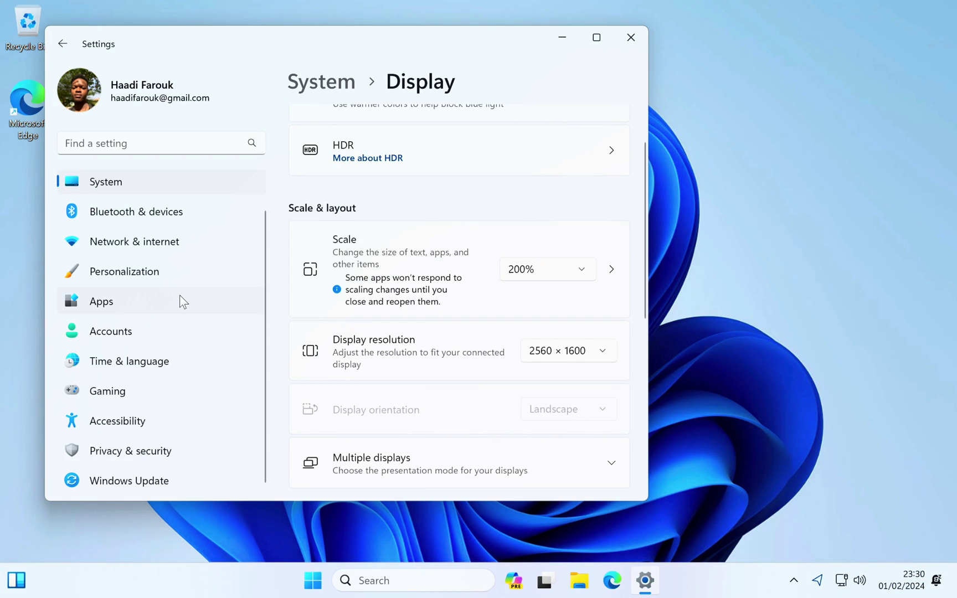
- Go back to the Settings Home page, look through it, then close the Settings window
{"action": "scroll", "coordinate": [182, 299], "scroll_direction": "up", "scroll_amount": 2}
{"action": "scroll", "coordinate": [184, 301], "scroll_direction": "down", "scroll_amount": 1}
{"action": "scroll", "coordinate": [199, 232], "scroll_direction": "up", "scroll_amount": 1}
{"action": "left_click", "coordinate": [195, 188]}
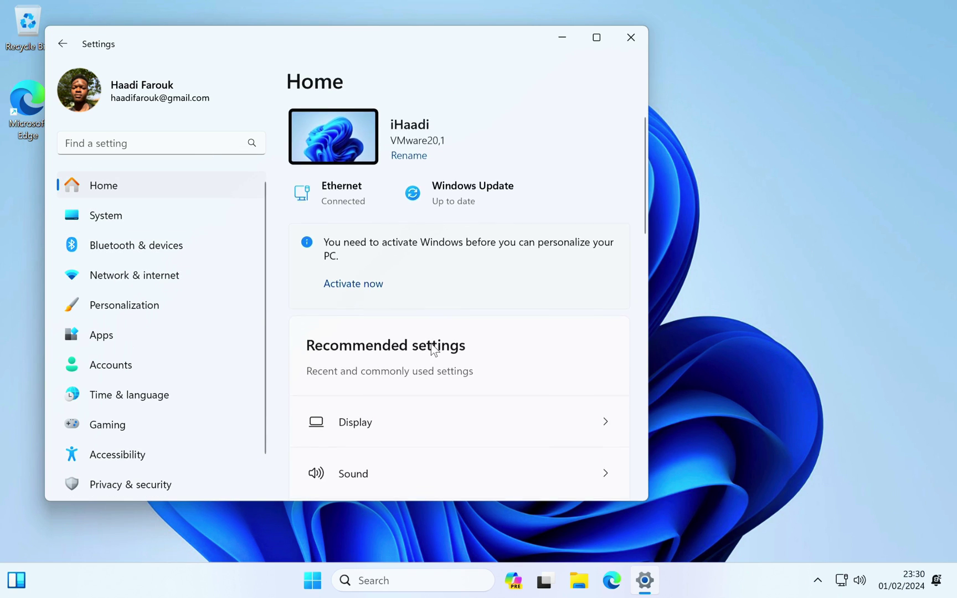
{"action": "scroll", "coordinate": [432, 346], "scroll_direction": "down", "scroll_amount": 10}
{"action": "scroll", "coordinate": [434, 349], "scroll_direction": "up", "scroll_amount": 10}
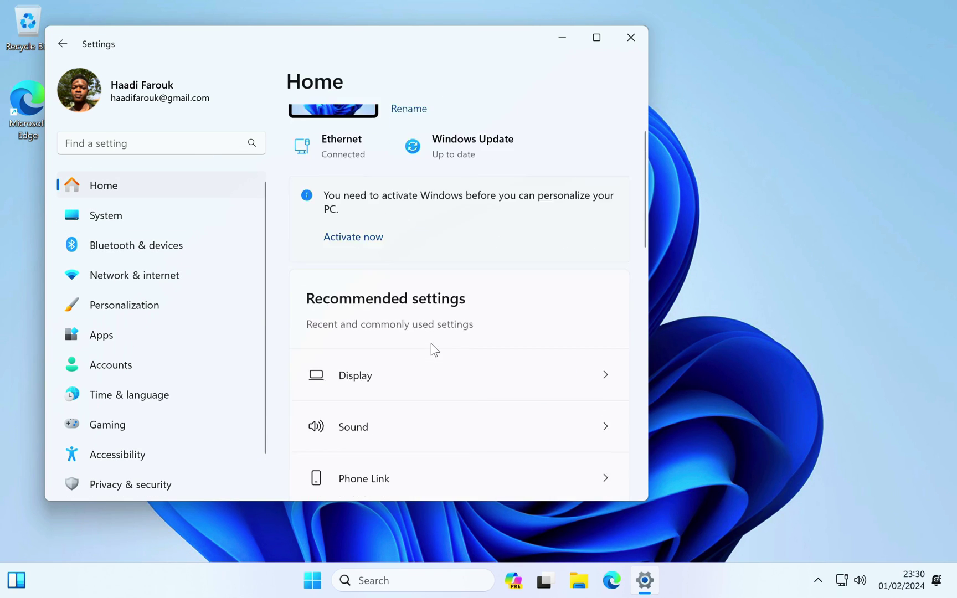
{"action": "scroll", "coordinate": [431, 344], "scroll_direction": "down", "scroll_amount": 10}
{"action": "scroll", "coordinate": [434, 350], "scroll_direction": "up", "scroll_amount": 7}
{"action": "scroll", "coordinate": [432, 344], "scroll_direction": "down", "scroll_amount": 2}
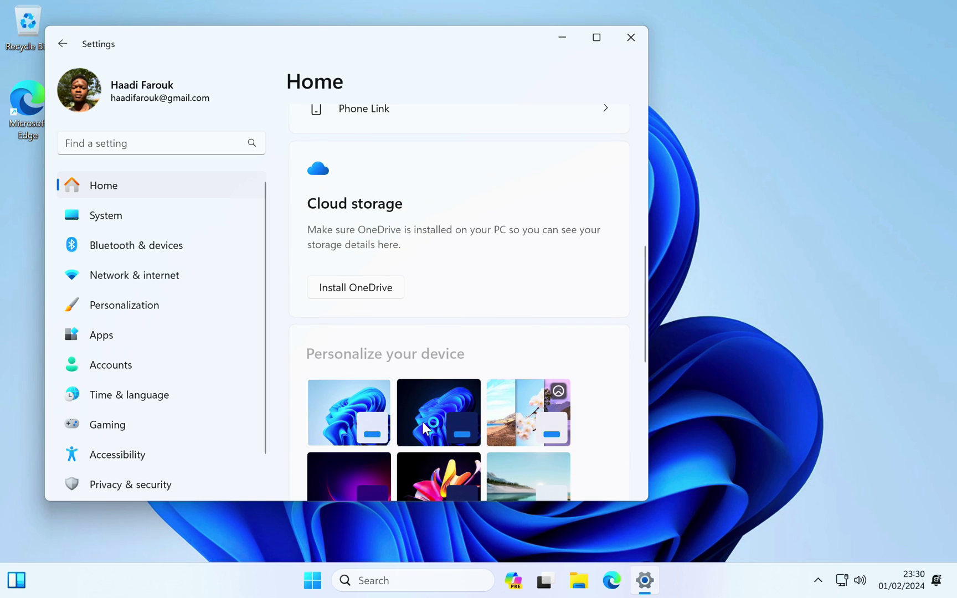
{"action": "scroll", "coordinate": [423, 427], "scroll_direction": "down", "scroll_amount": 1}
{"action": "scroll", "coordinate": [423, 427], "scroll_direction": "up", "scroll_amount": 5}
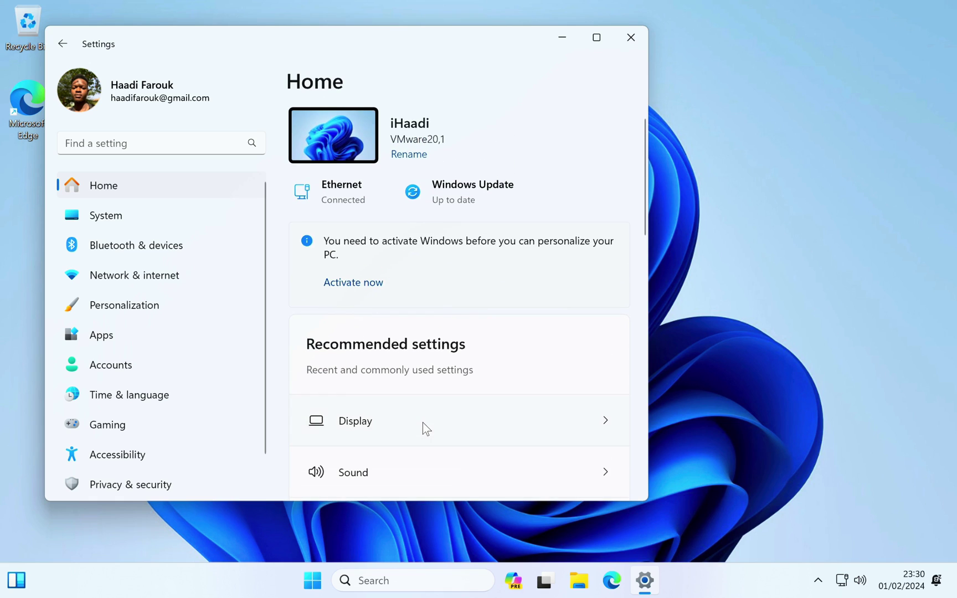
{"action": "scroll", "coordinate": [423, 427], "scroll_direction": "down", "scroll_amount": 10}
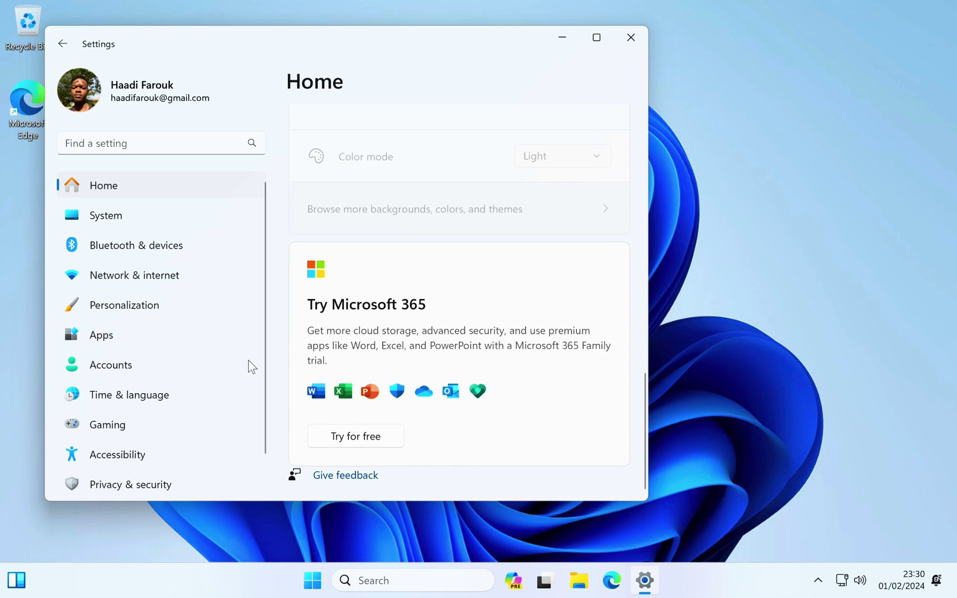
{"action": "left_click", "coordinate": [635, 35]}
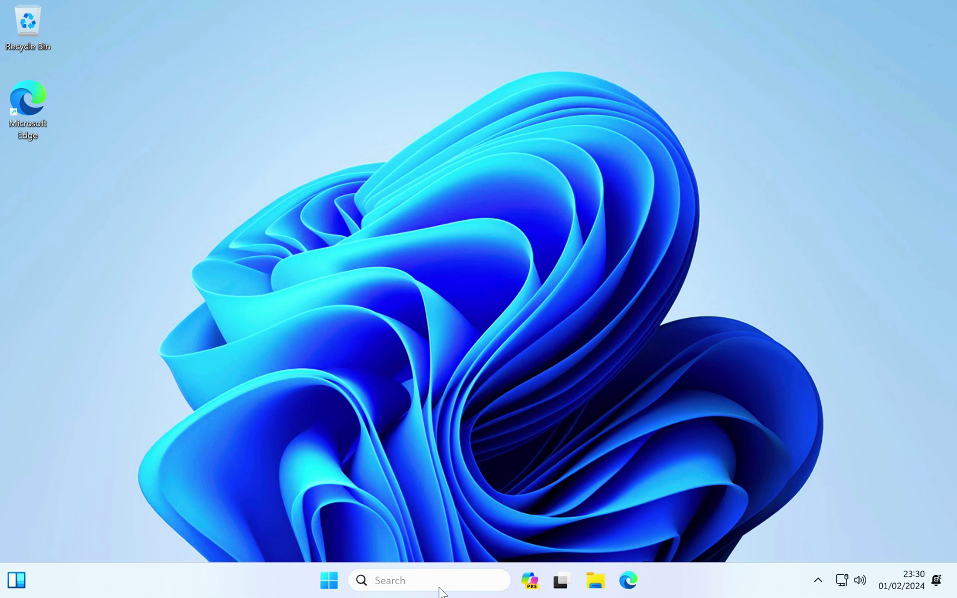
- Close the Edge DirectX search, run dxdiag, skip the driver check, confirm DirectX 12 and exit
{"action": "left_click", "coordinate": [445, 571]}
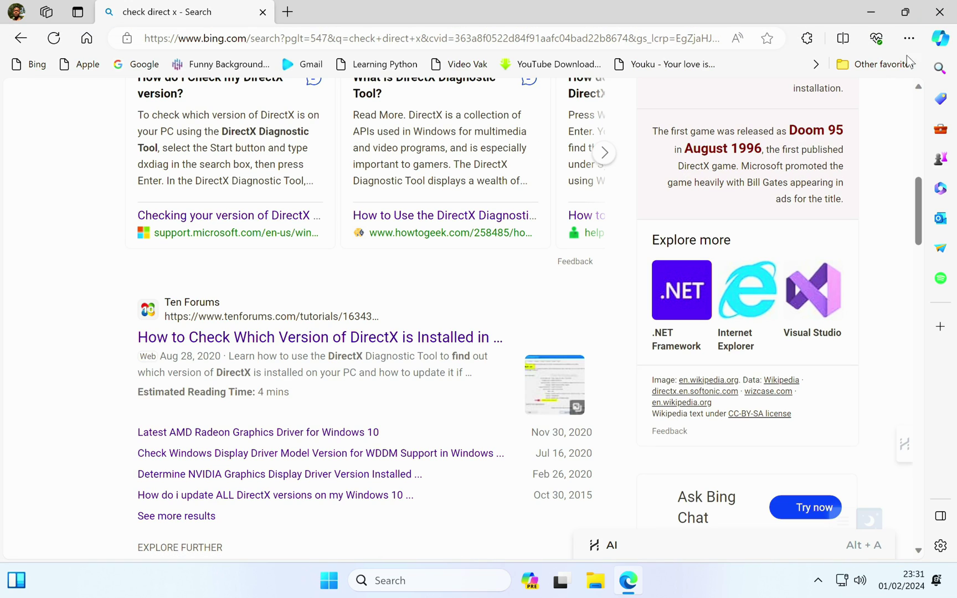
{"action": "left_click", "coordinate": [944, 8]}
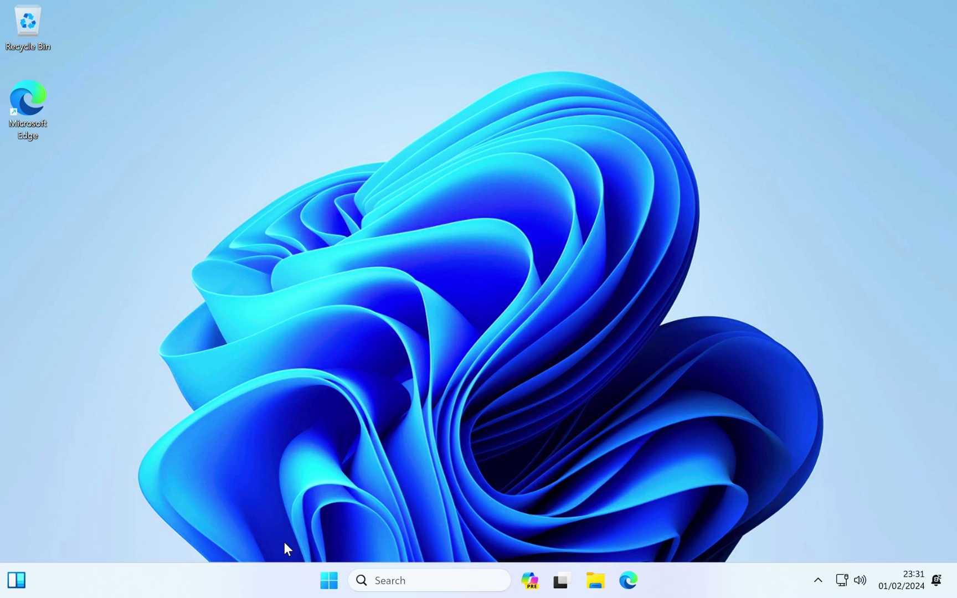
{"action": "key", "text": "super+r"}
{"action": "type", "text": "d"}
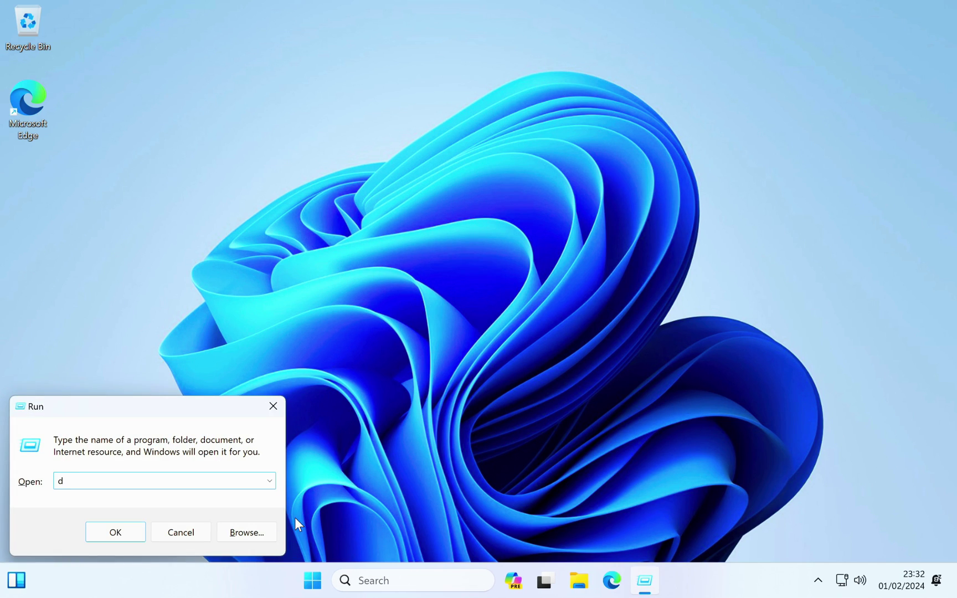
{"action": "type", "text": "xdiag"}
{"action": "key", "text": "Return"}
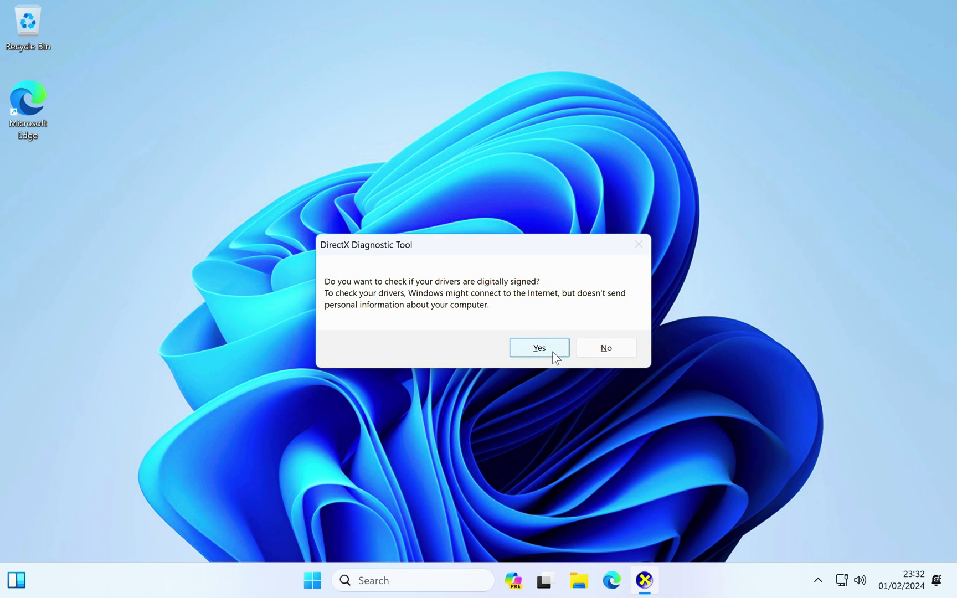
{"action": "left_click", "coordinate": [616, 347]}
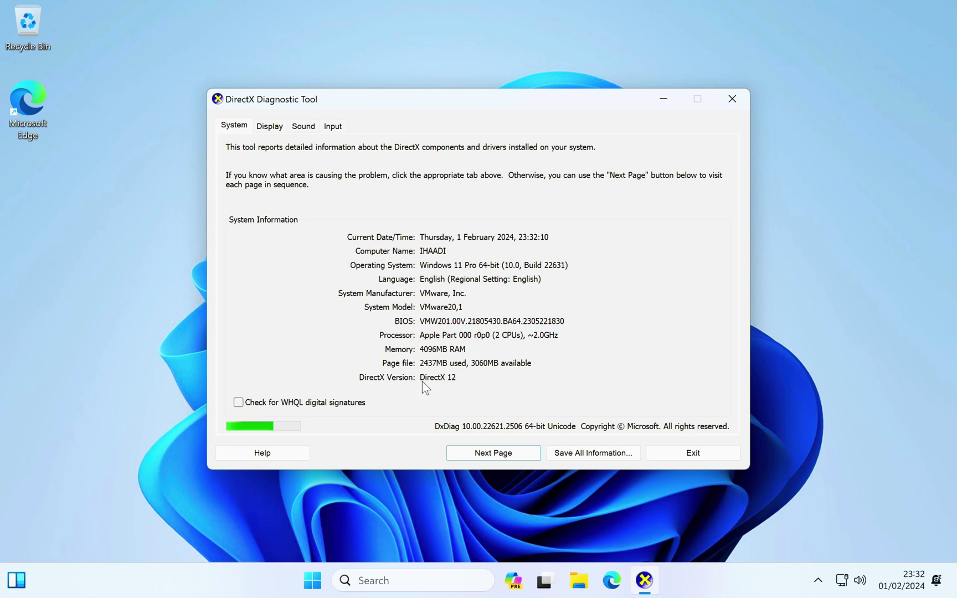
{"action": "left_click", "coordinate": [674, 453]}
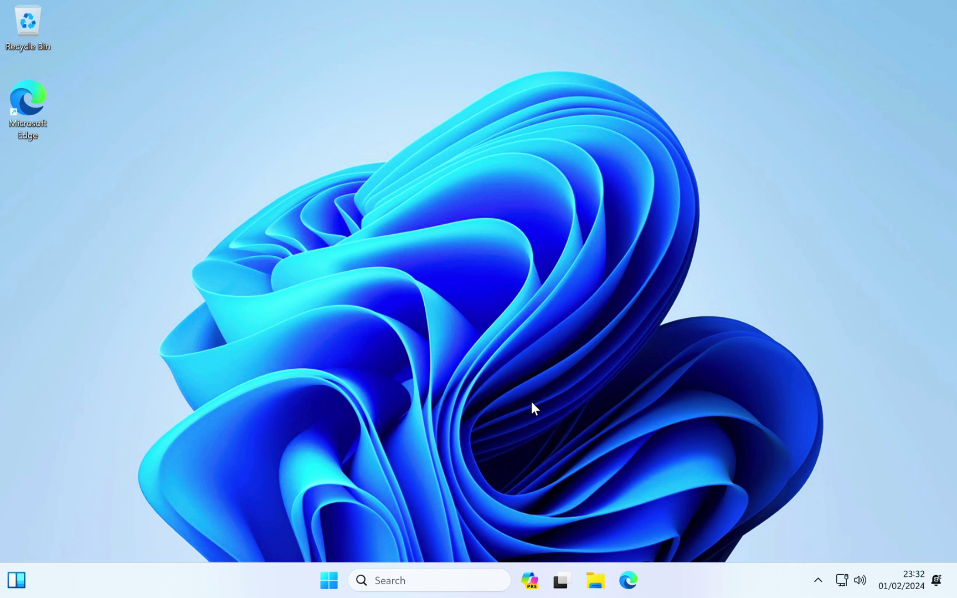
- Shut down the Windows 11 VM from the Virtual Machine menu and confirm Shut Down
{"action": "mouse_move", "coordinate": [475, 3]}
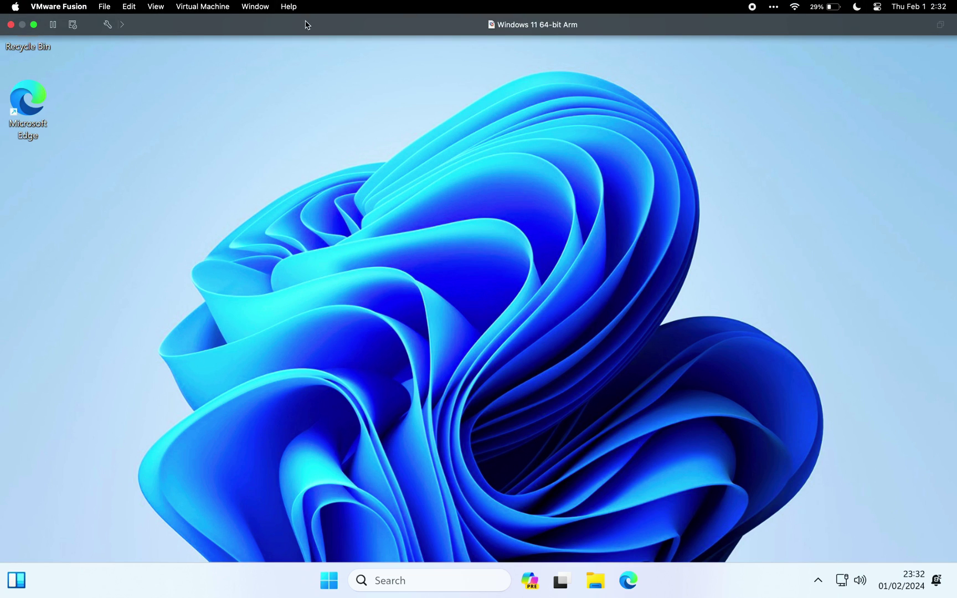
{"action": "left_click", "coordinate": [233, 4]}
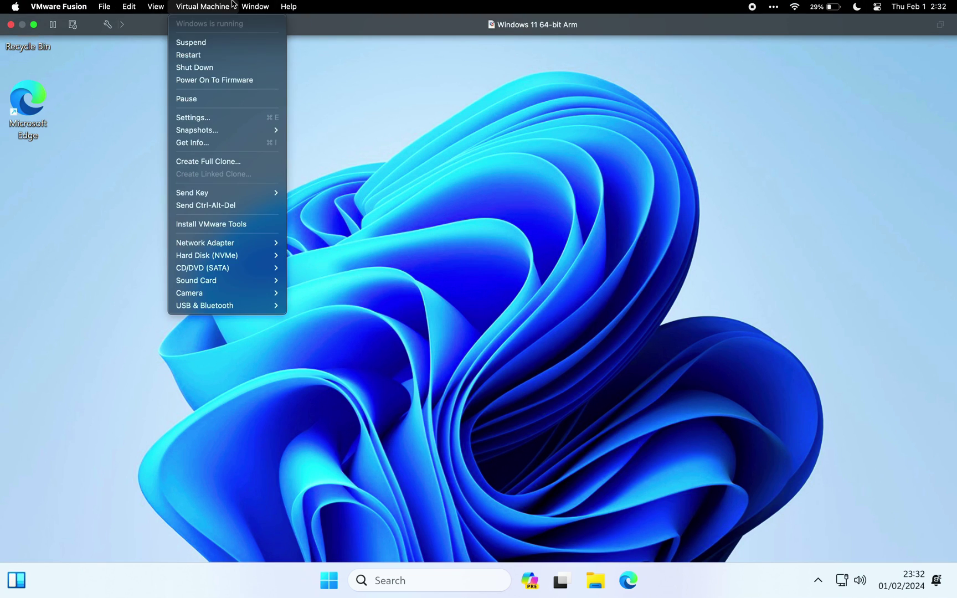
{"action": "left_click", "coordinate": [215, 67]}
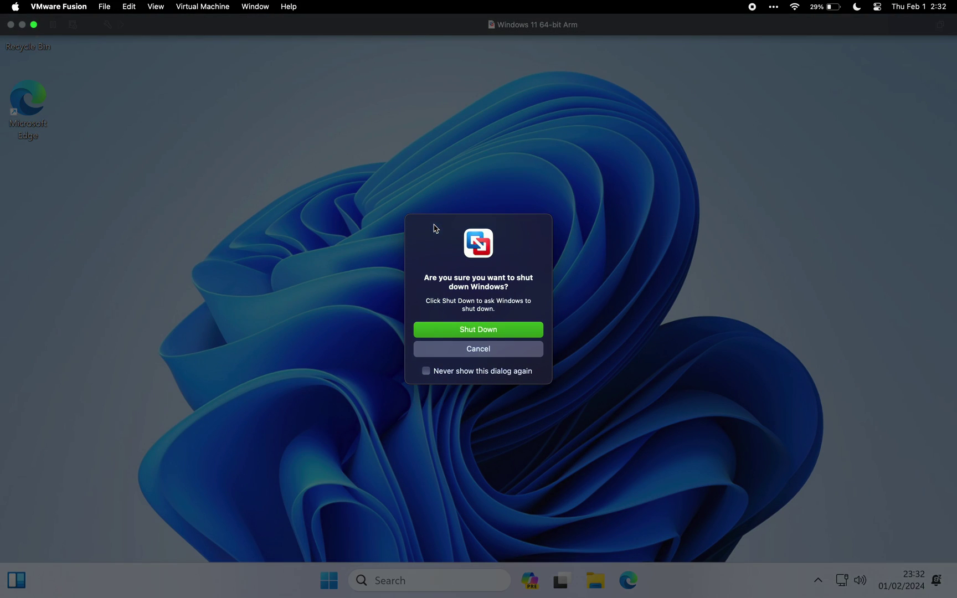
{"action": "left_click", "coordinate": [476, 344]}
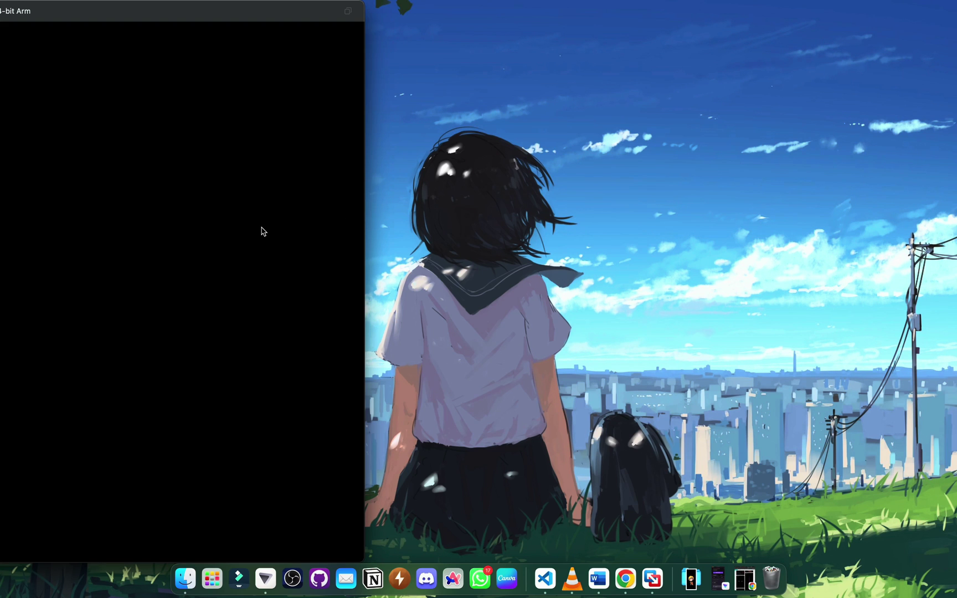
{"action": "mouse_move", "coordinate": [545, 3]}
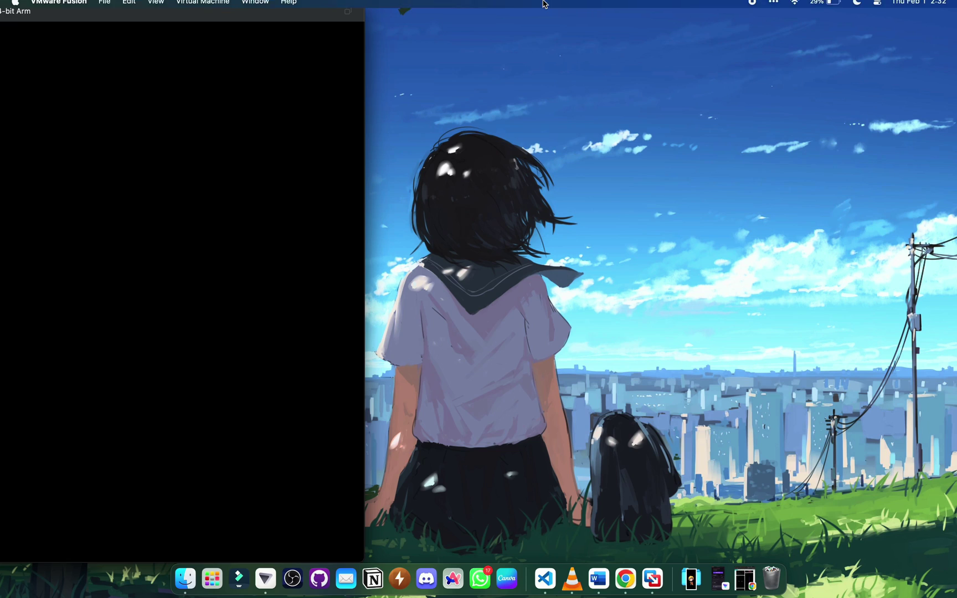